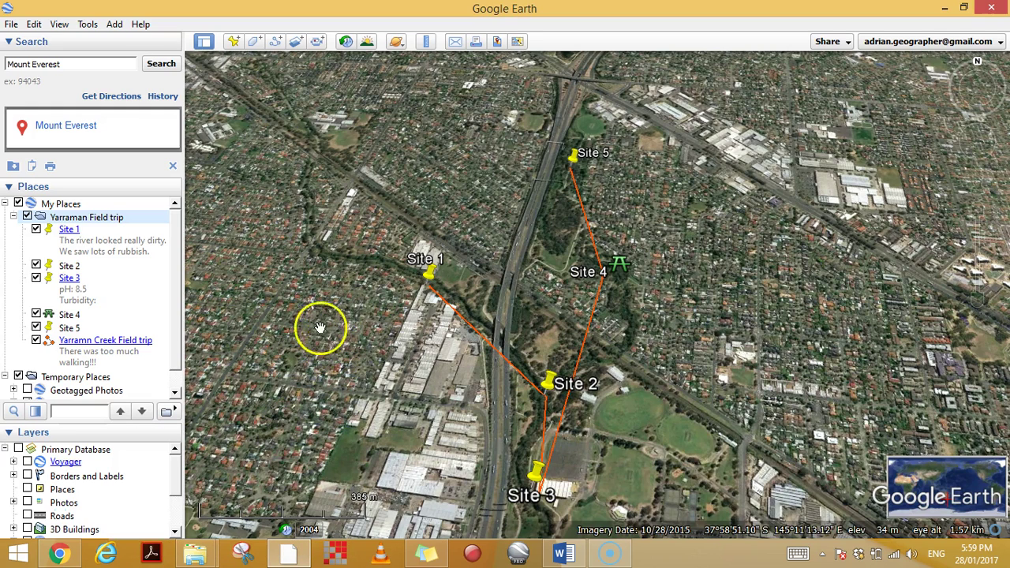
Draw a four-cornered polygon enclosing field-trip Sites 1 to 5.
click(254, 46)
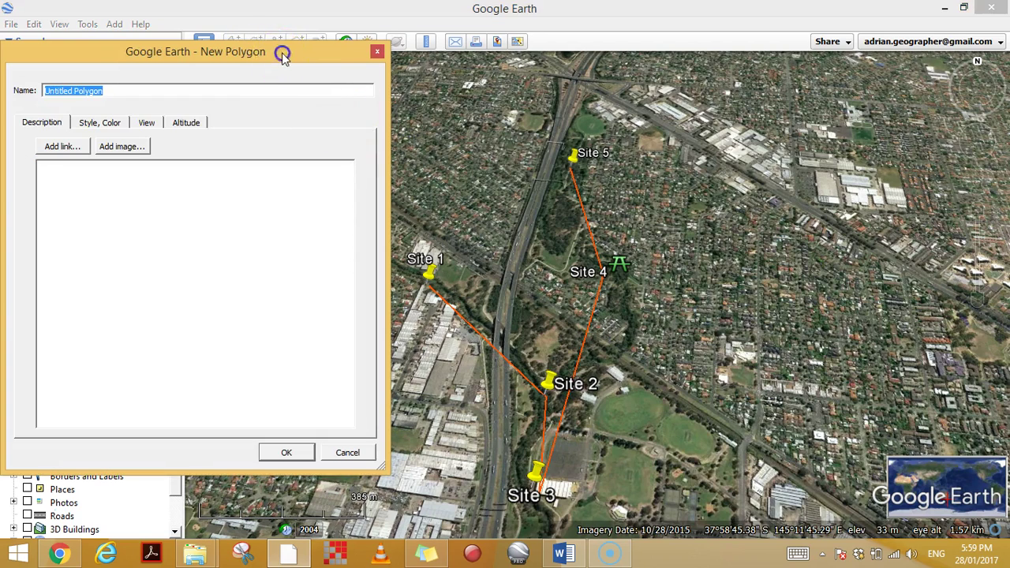
drag(282, 55, 111, 49)
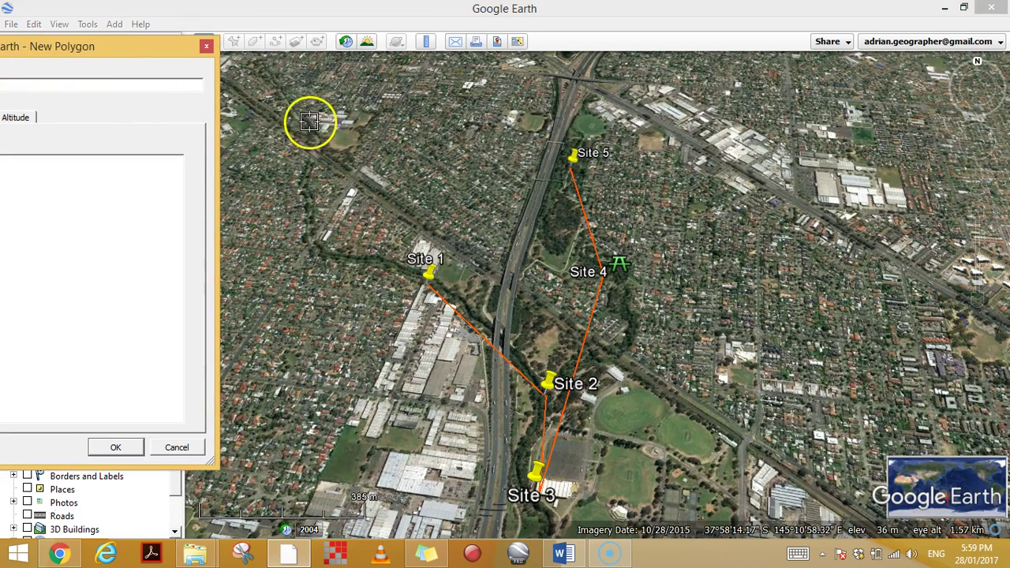
click(309, 122)
click(336, 514)
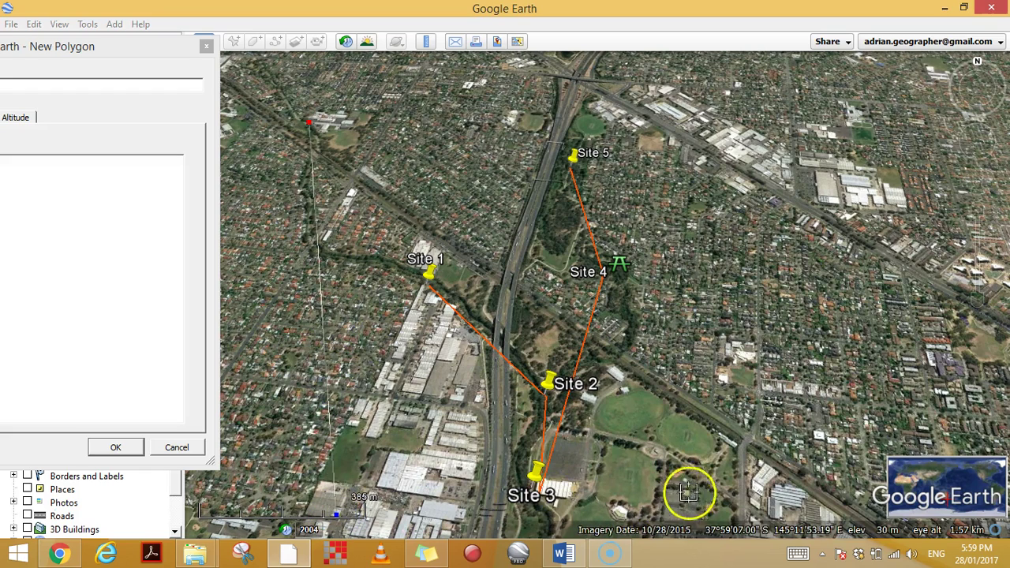
click(758, 513)
click(730, 141)
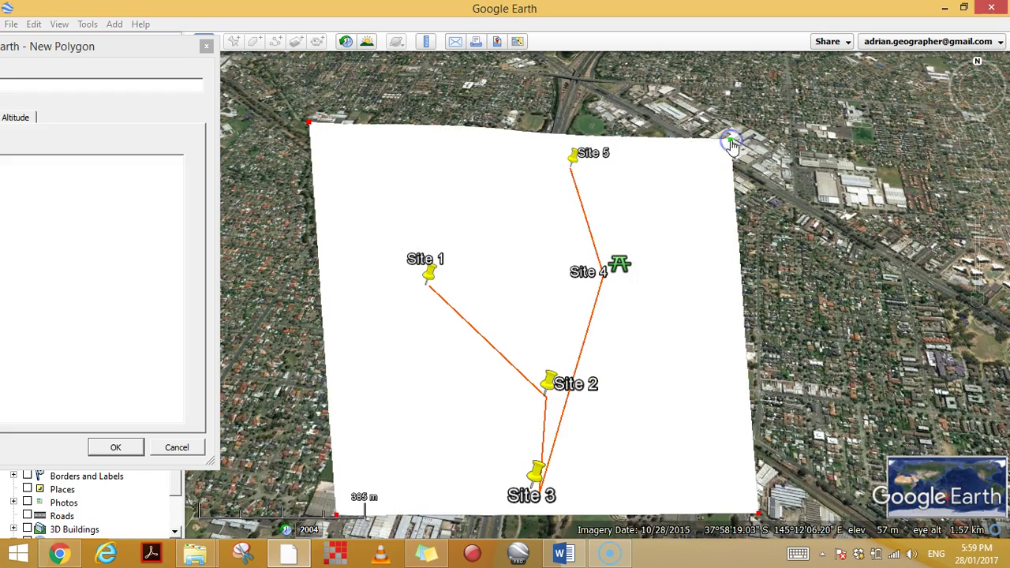
drag(72, 59, 321, 91)
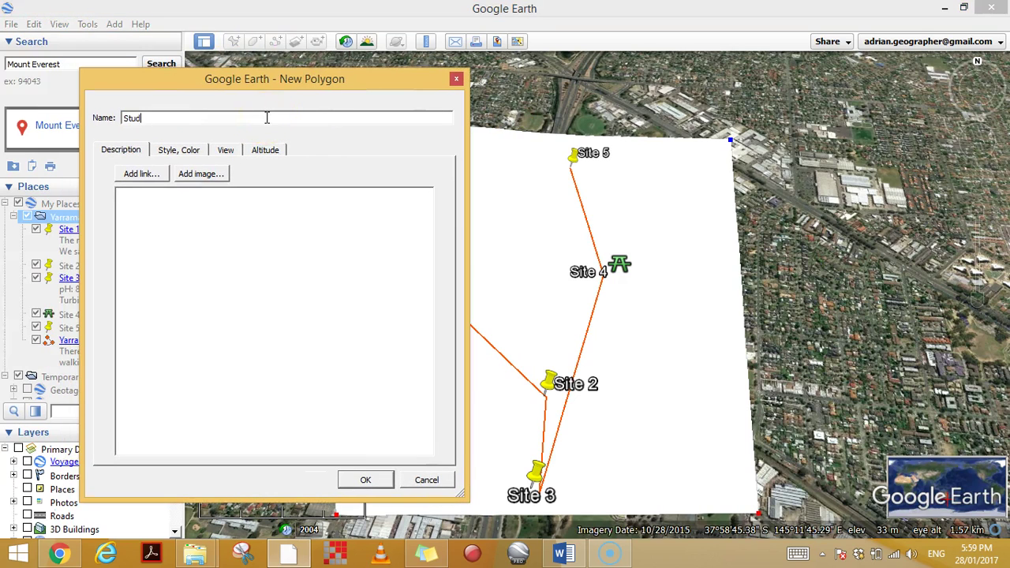
Save the polygon as 'Study Area', described as the Yaramman Creek Field Trip study area.
click(234, 232)
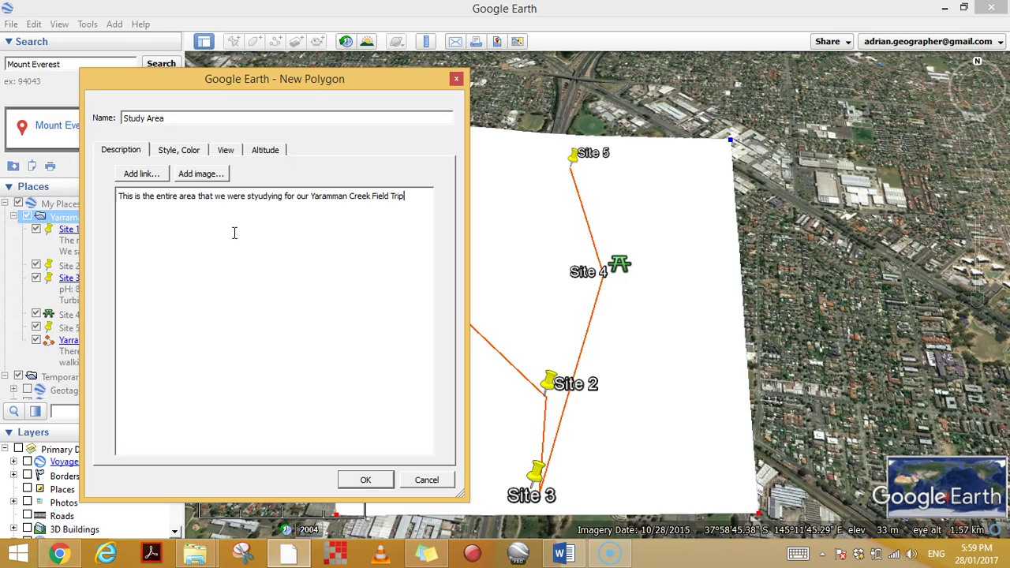
click(357, 479)
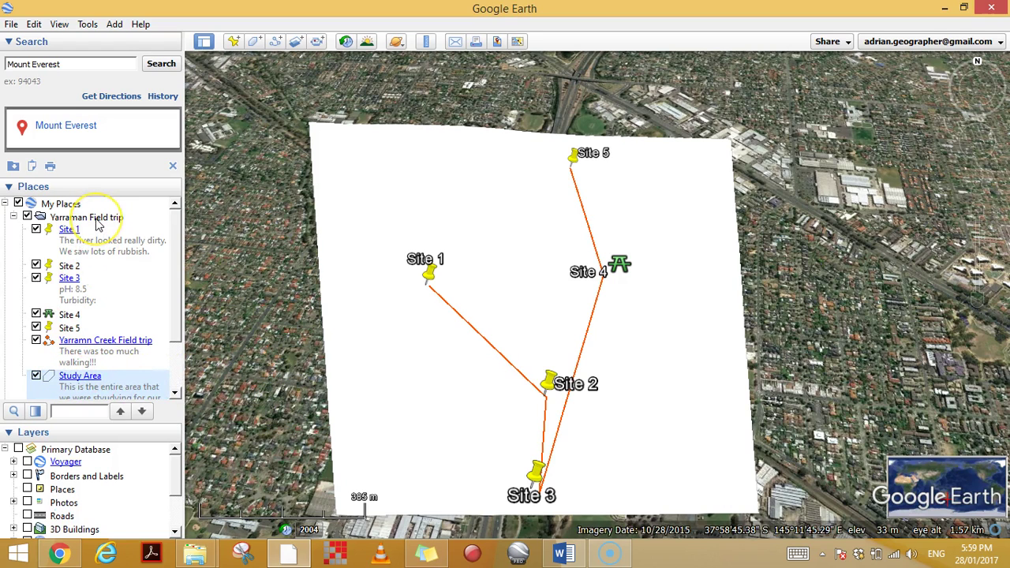
In the Study Area polygon's properties, set the outline colour to blue.
right_click(77, 380)
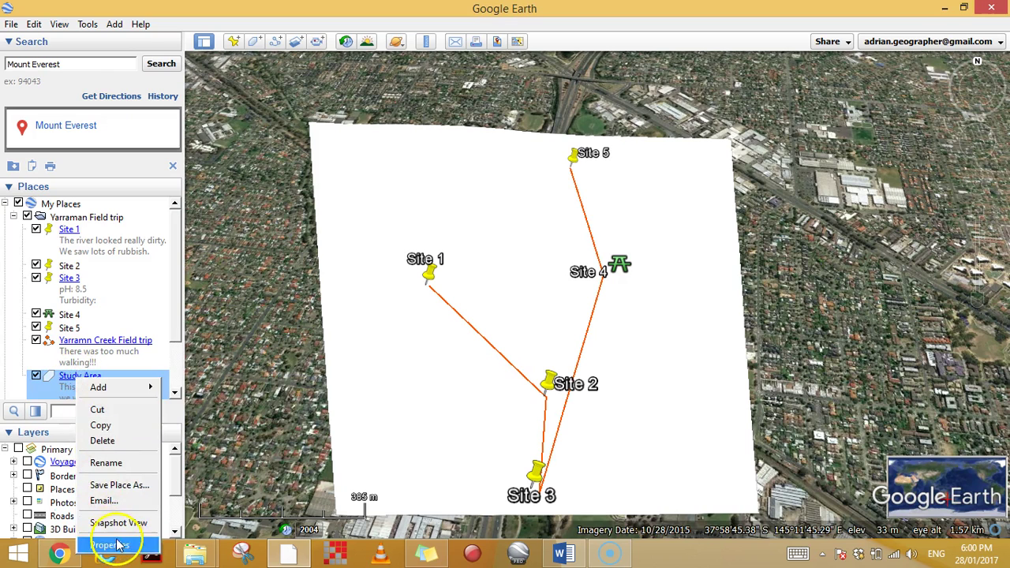
click(110, 544)
drag(186, 83, 648, 189)
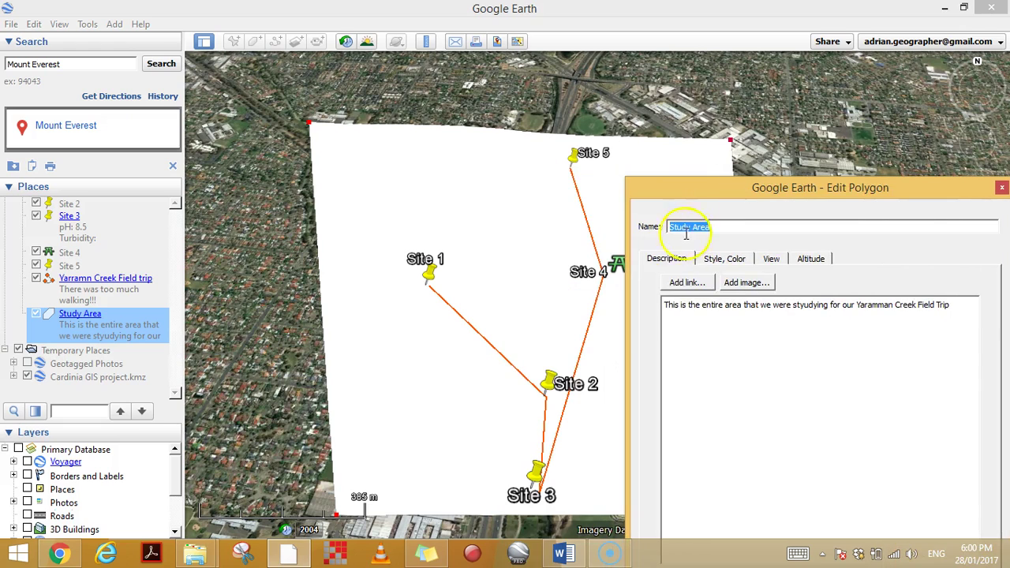
click(710, 267)
click(701, 304)
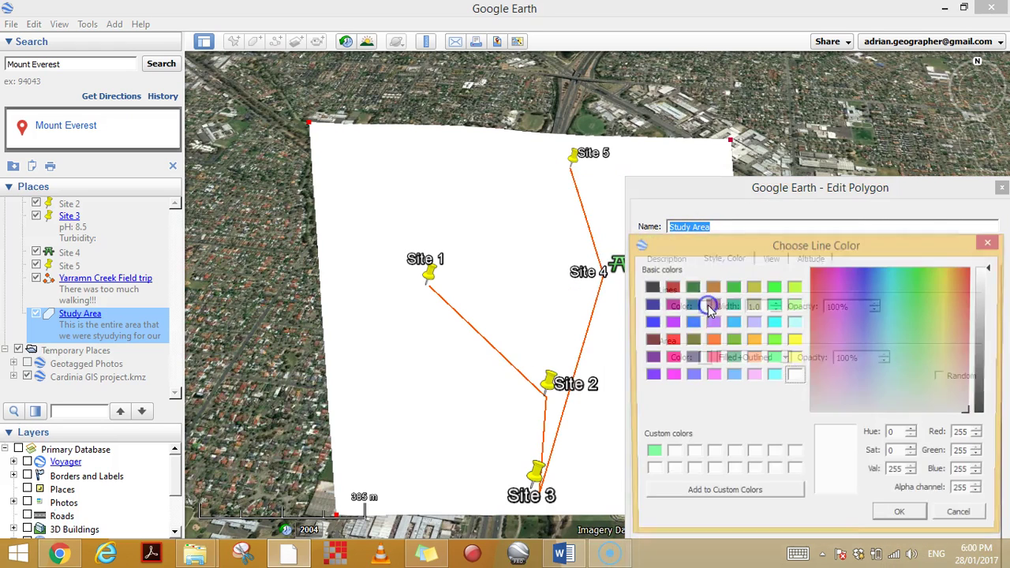
click(691, 322)
click(902, 518)
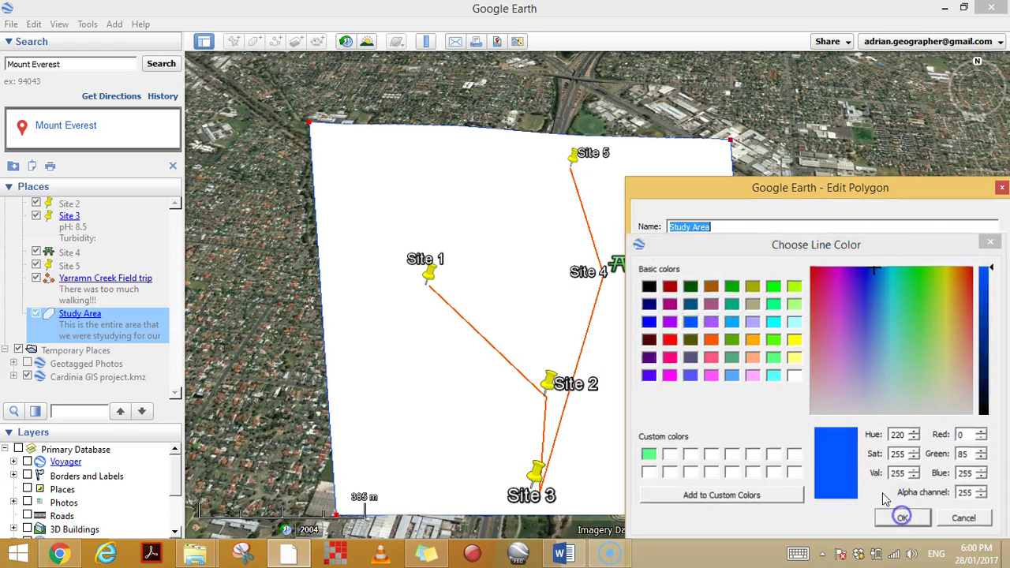
Set the Study Area fill colour to light cyan.
click(707, 358)
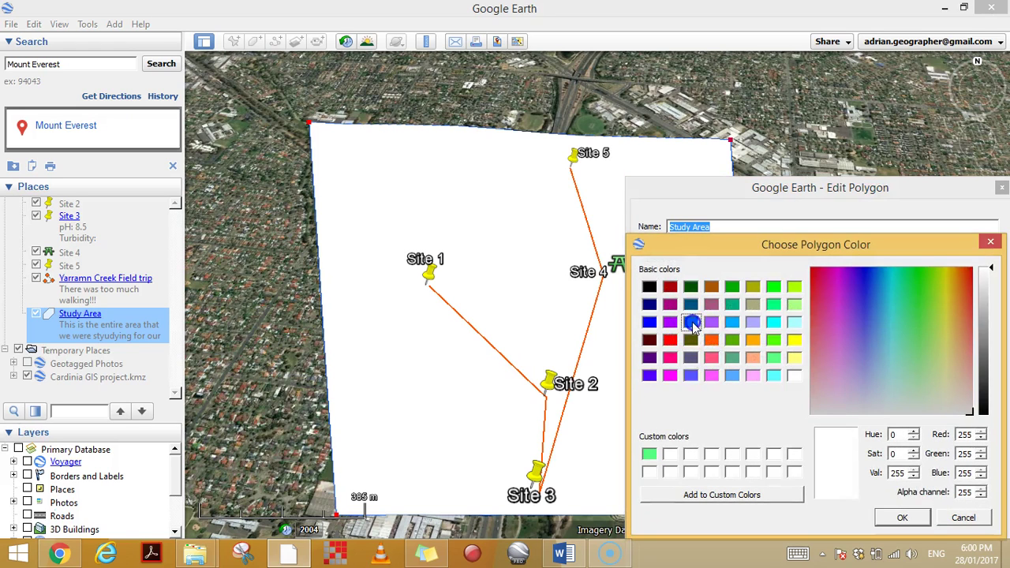
click(690, 322)
click(793, 322)
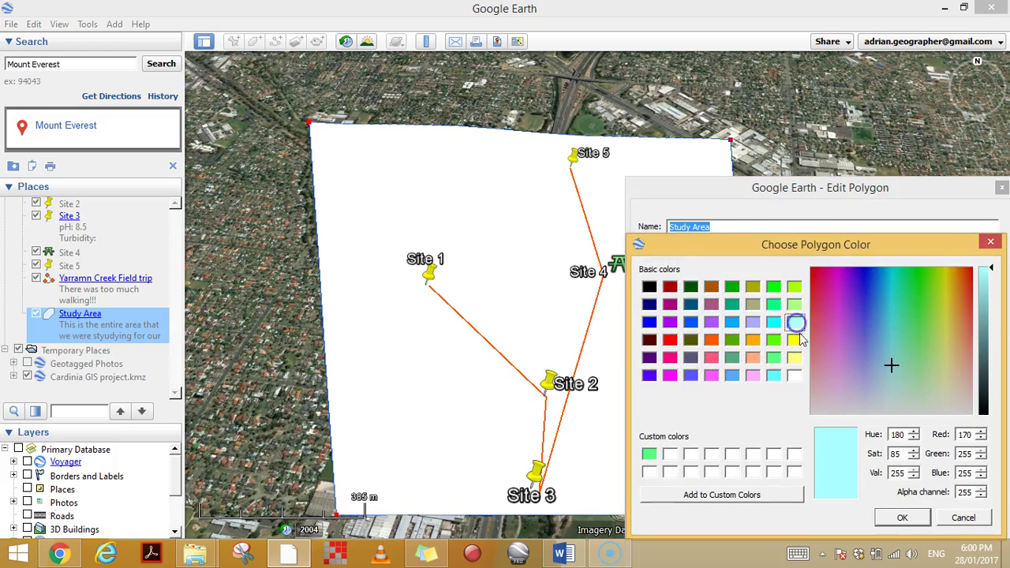
click(902, 518)
drag(725, 195, 890, 138)
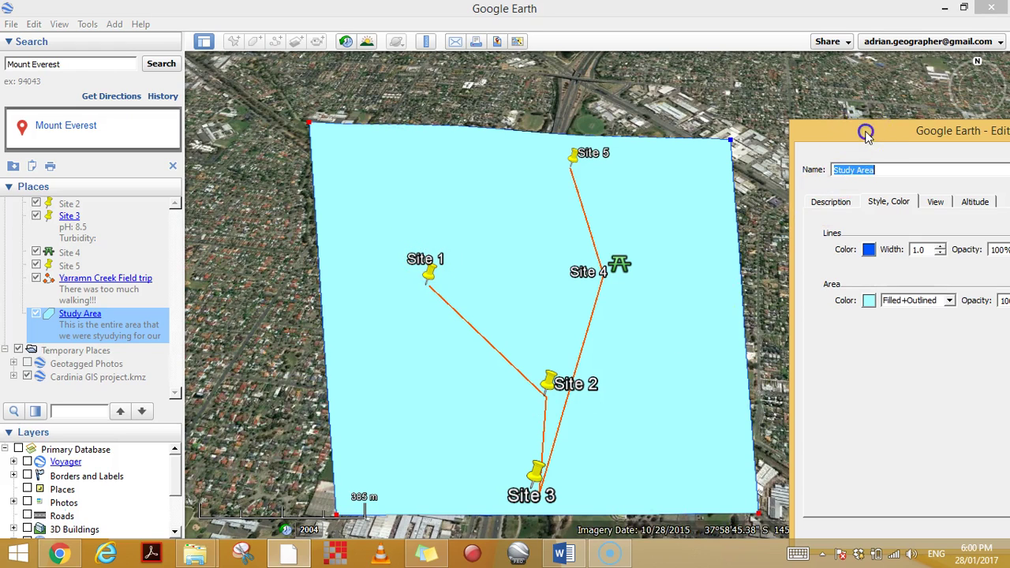
Set the Study Area fill opacity to 50%, after trying 35%, and apply the change.
drag(865, 132, 628, 152)
drag(789, 321, 714, 330)
text(35)
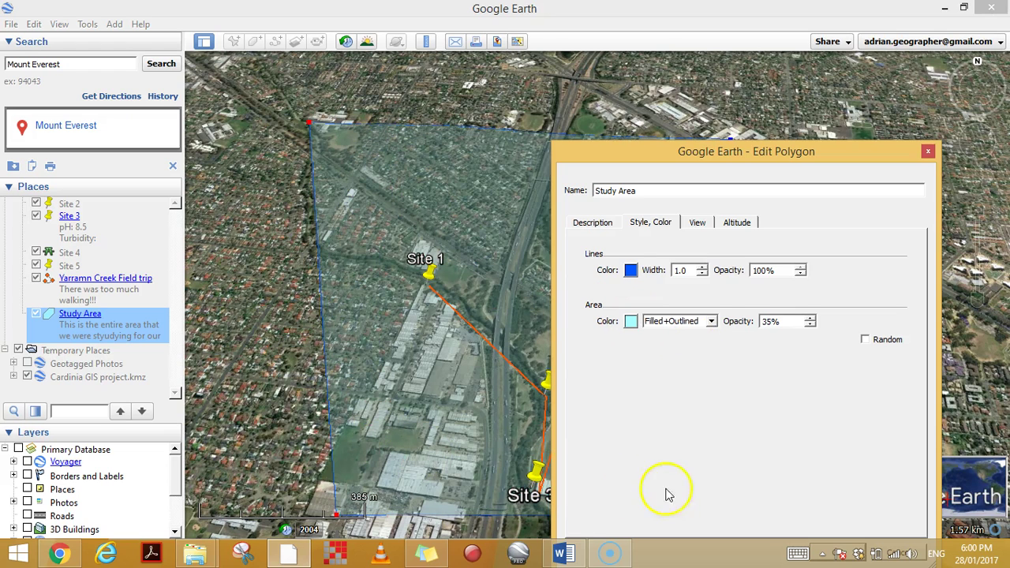
drag(647, 152, 880, 237)
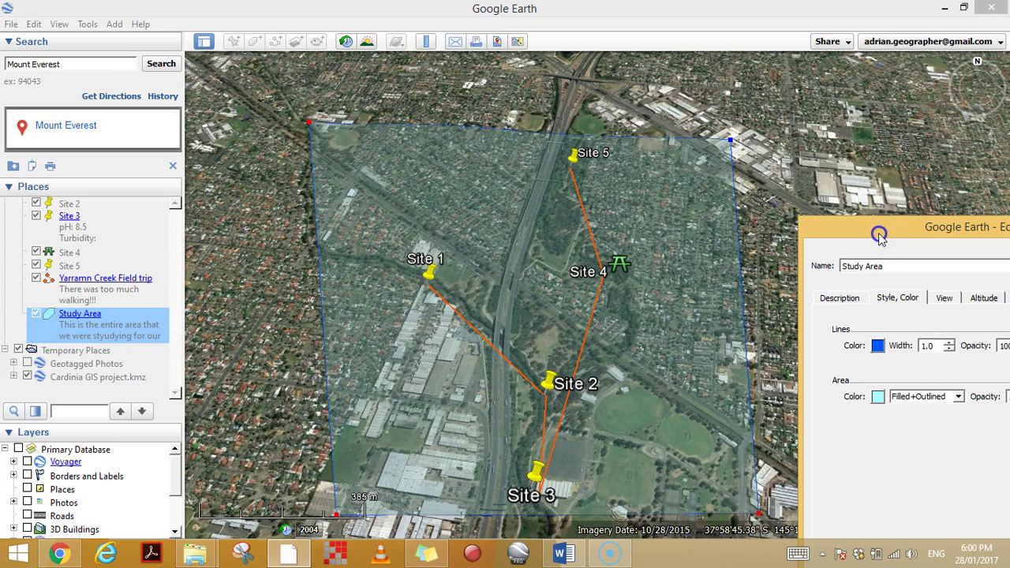
drag(878, 233, 490, 117)
double_click(632, 280)
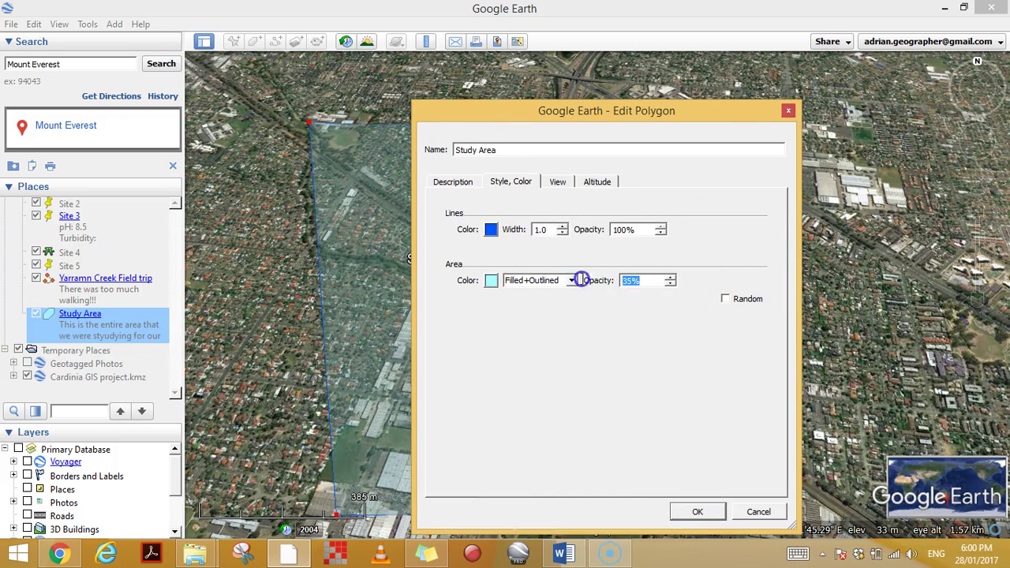
text(50)
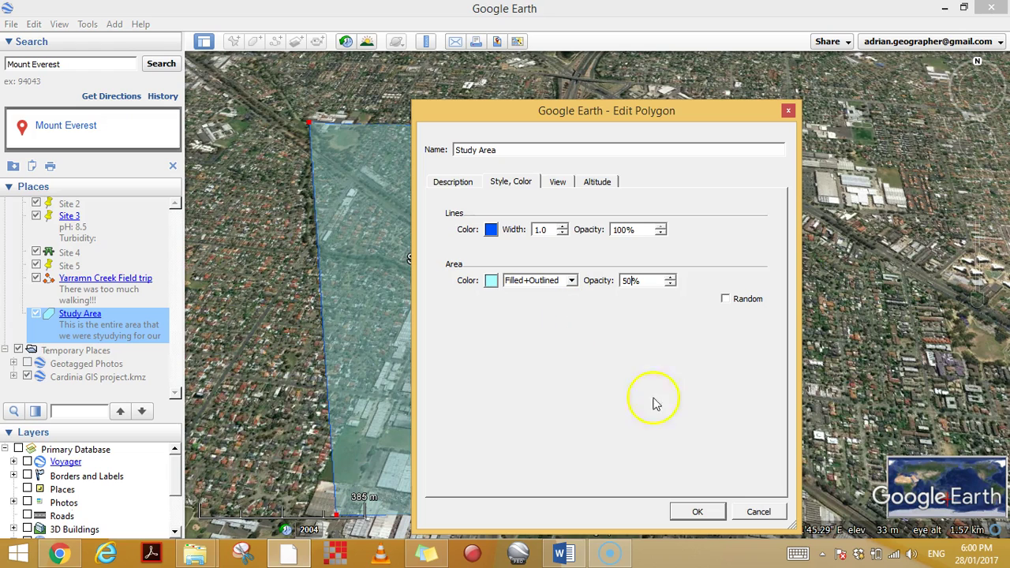
click(698, 513)
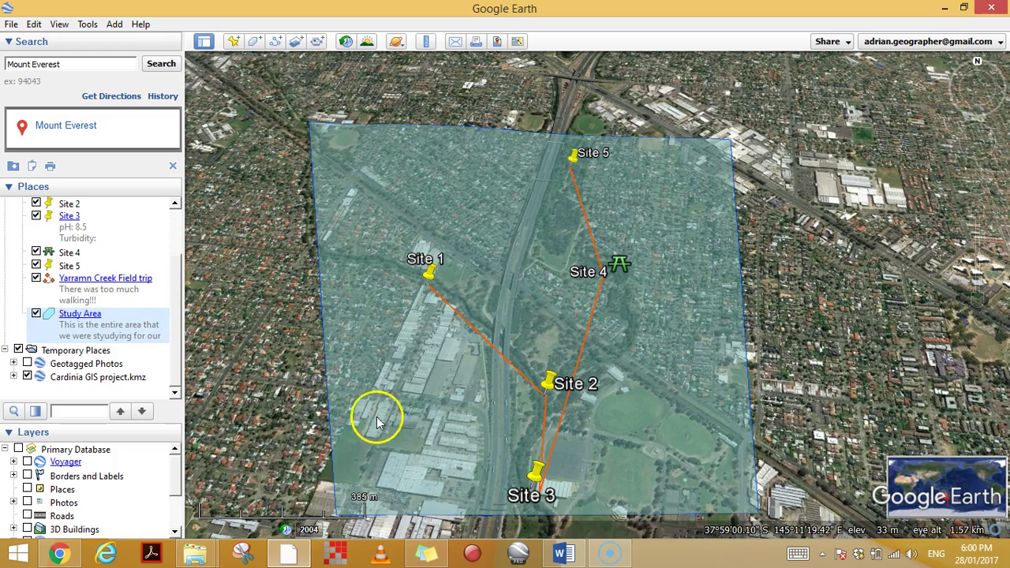
Copy the Study Area polygon and bring up Google search in Chrome.
scroll(821, 268, down, 3)
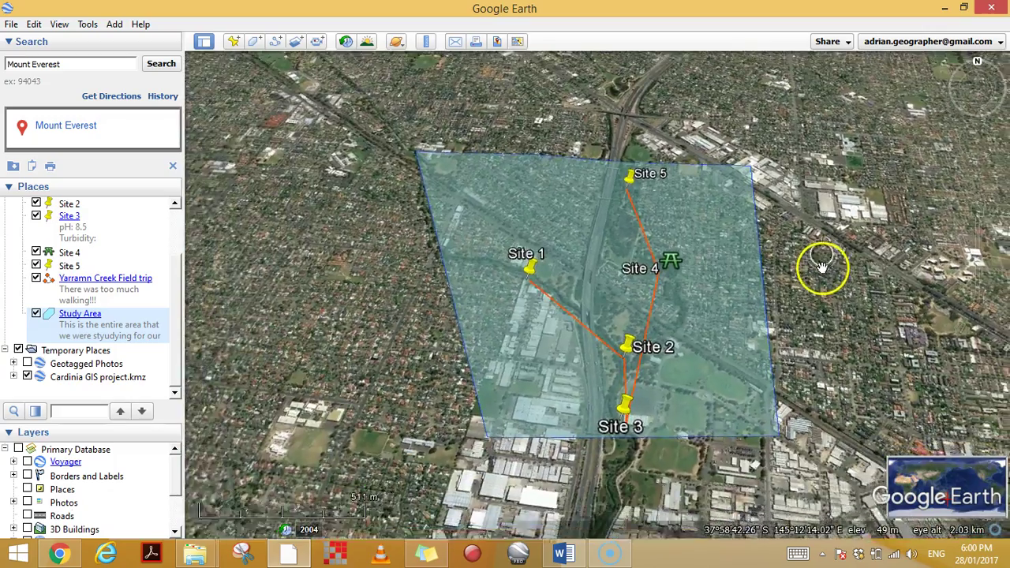
scroll(835, 314, up, 4)
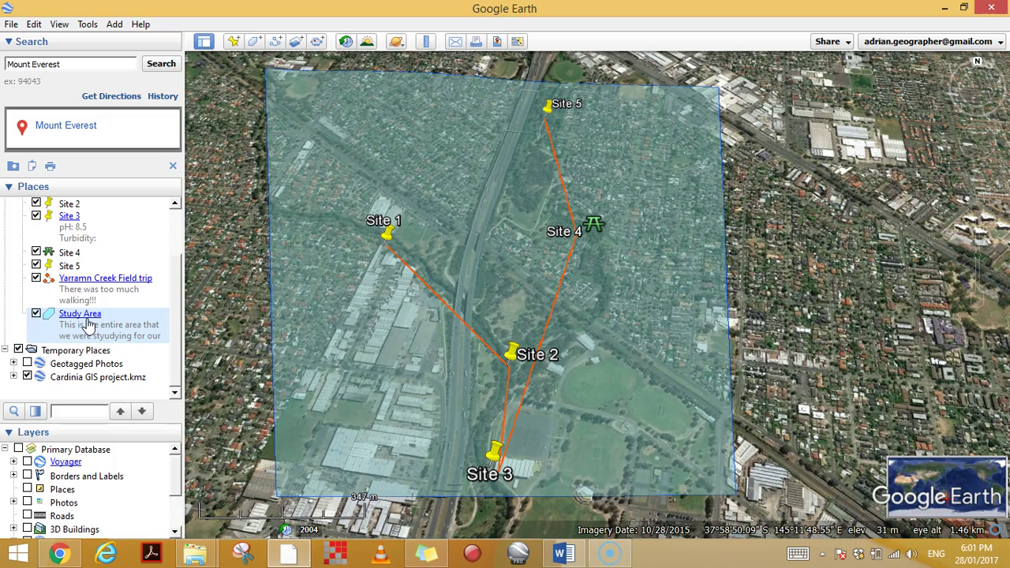
right_click(89, 323)
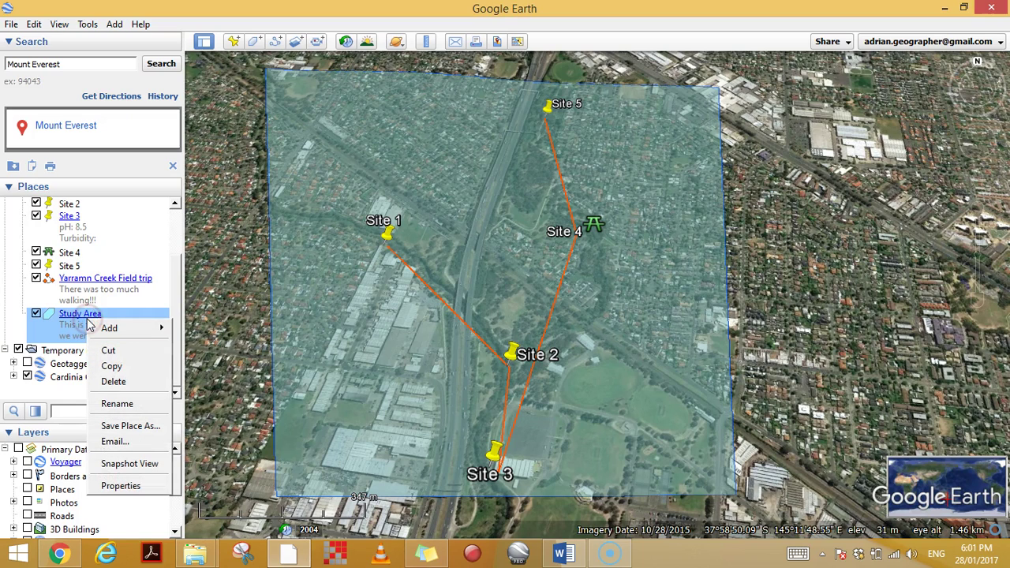
click(110, 365)
click(59, 552)
click(327, 326)
Search Google for 'earth point' and open Earth Point's KML Shapes Polygon Area page.
text(earth point)
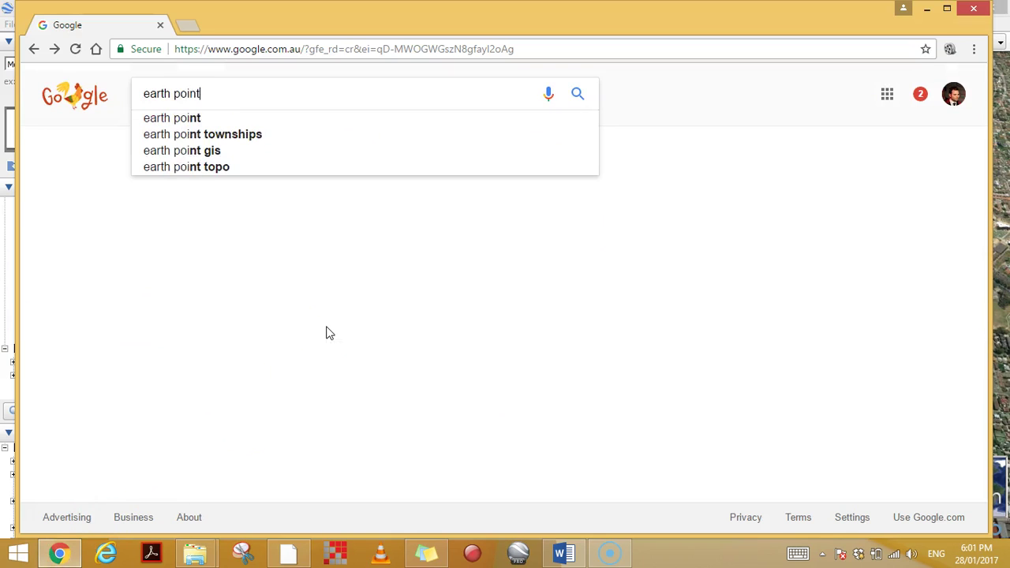
key(Return)
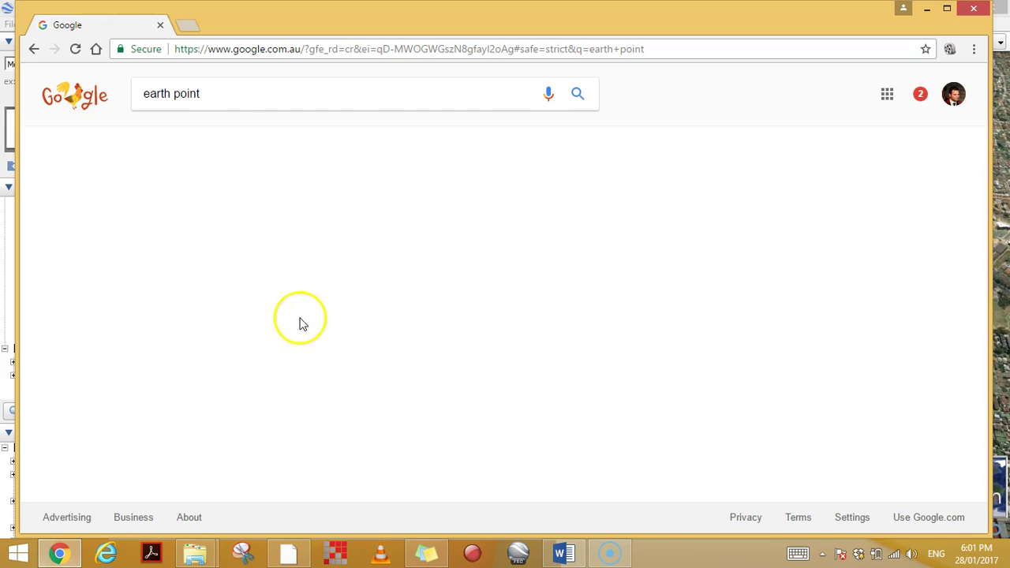
click(178, 202)
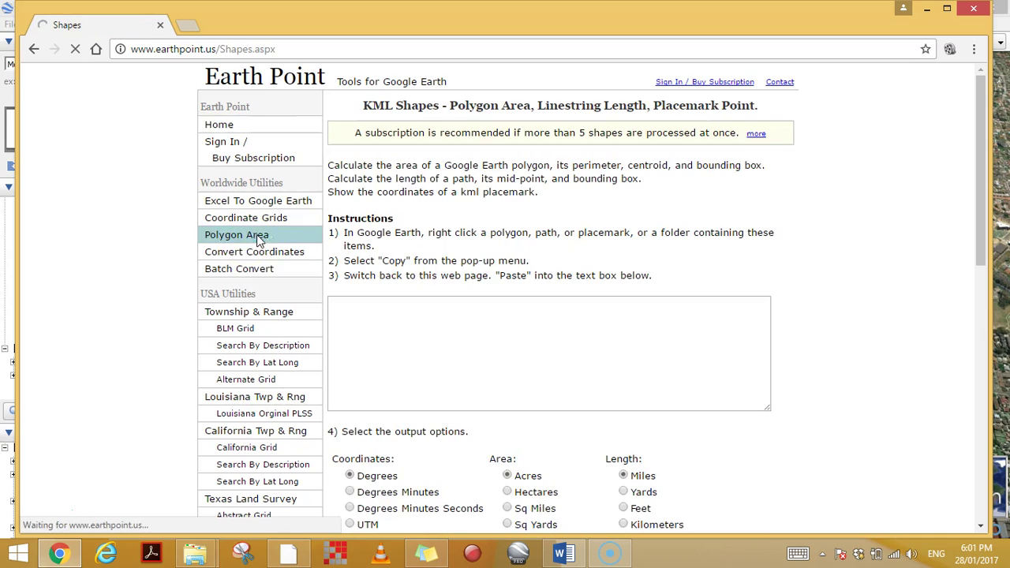
Paste the copied Study Area KML into Earth Point's text box.
click(404, 318)
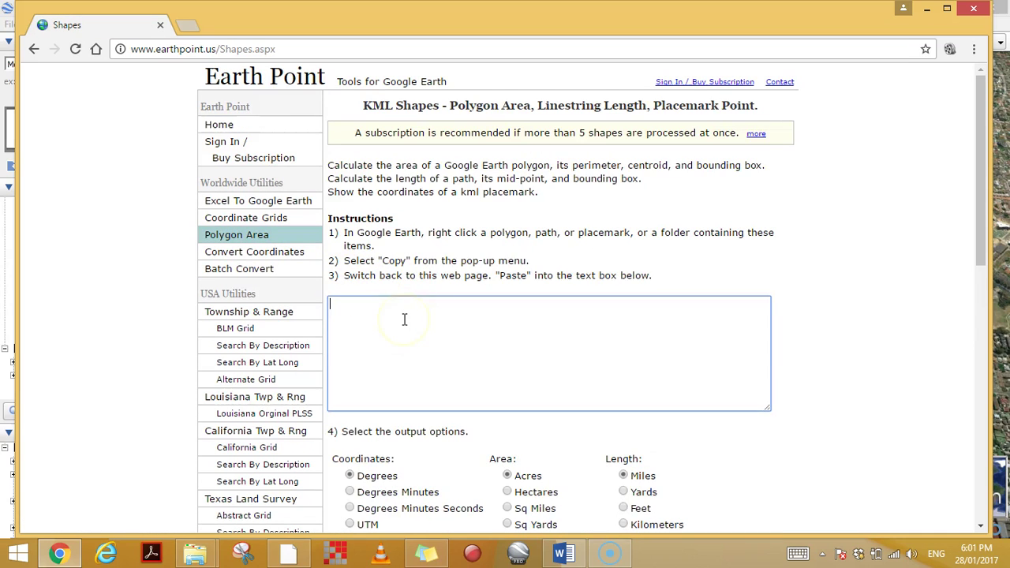
scroll(403, 318, down, 1)
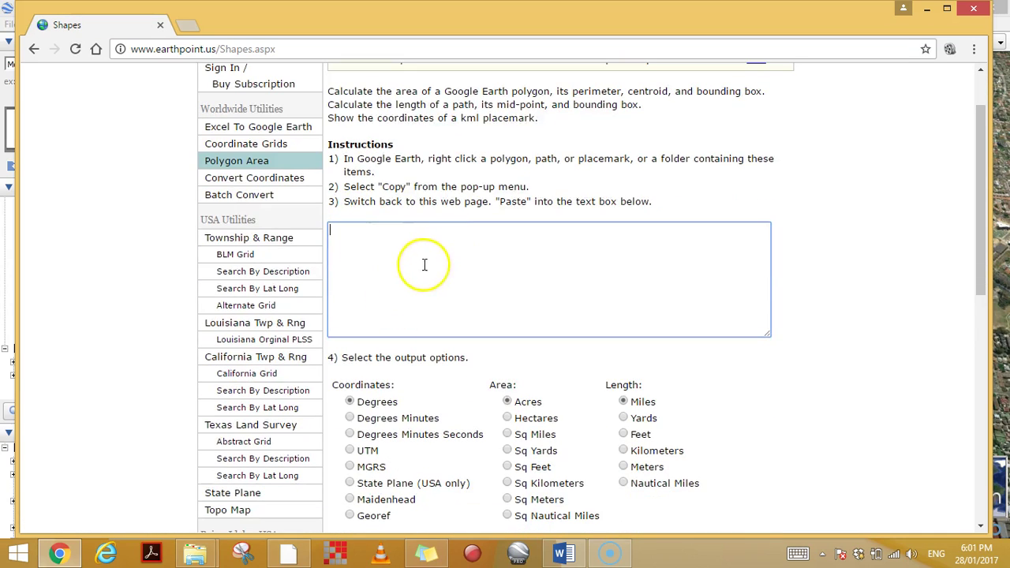
right_click(388, 268)
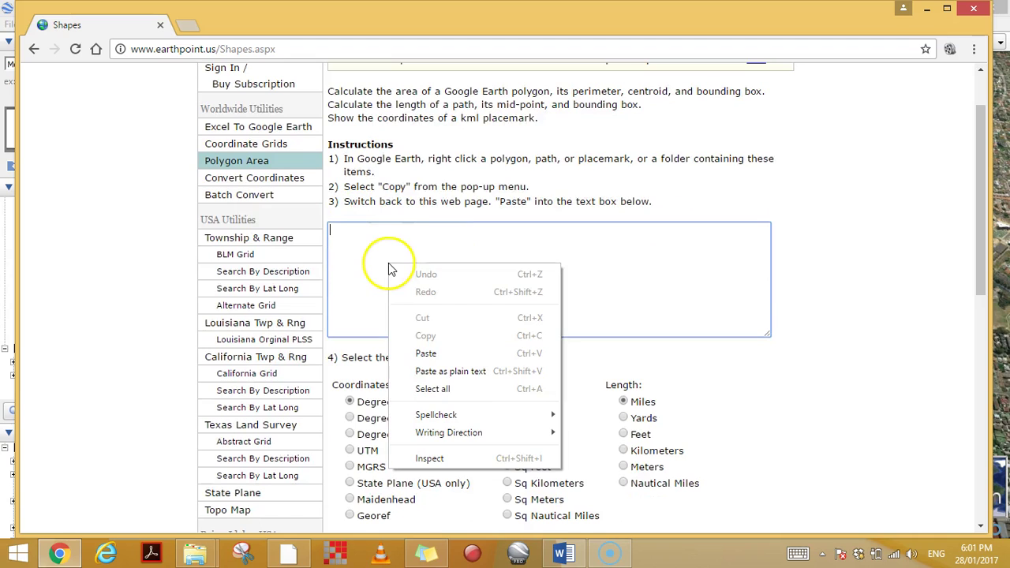
click(436, 355)
click(517, 555)
right_click(83, 323)
click(59, 555)
click(483, 298)
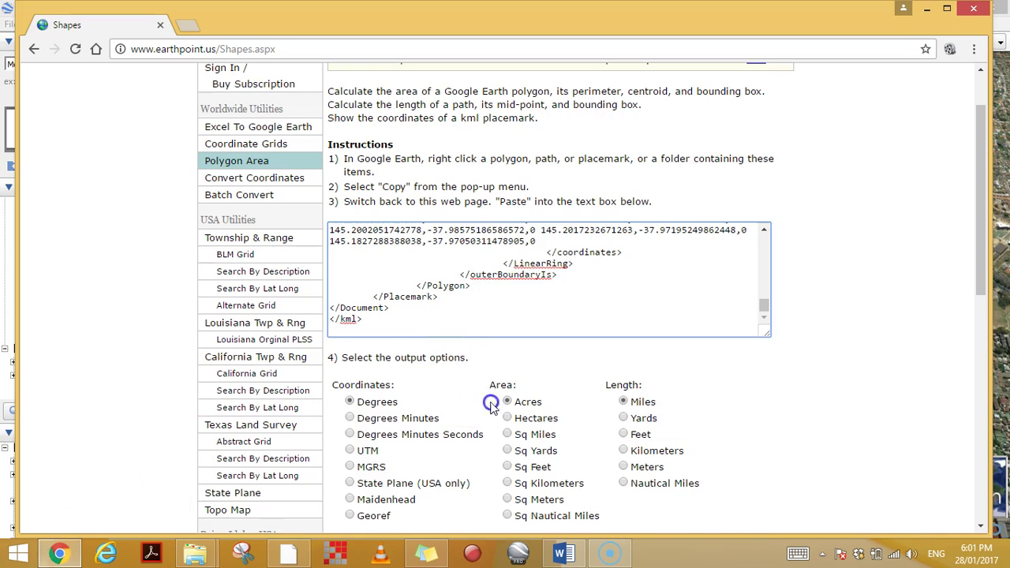
Calculate in Sq Kilometers and Kilometers, giving 2.1 sq km area and 6.0 km perimeter.
click(508, 484)
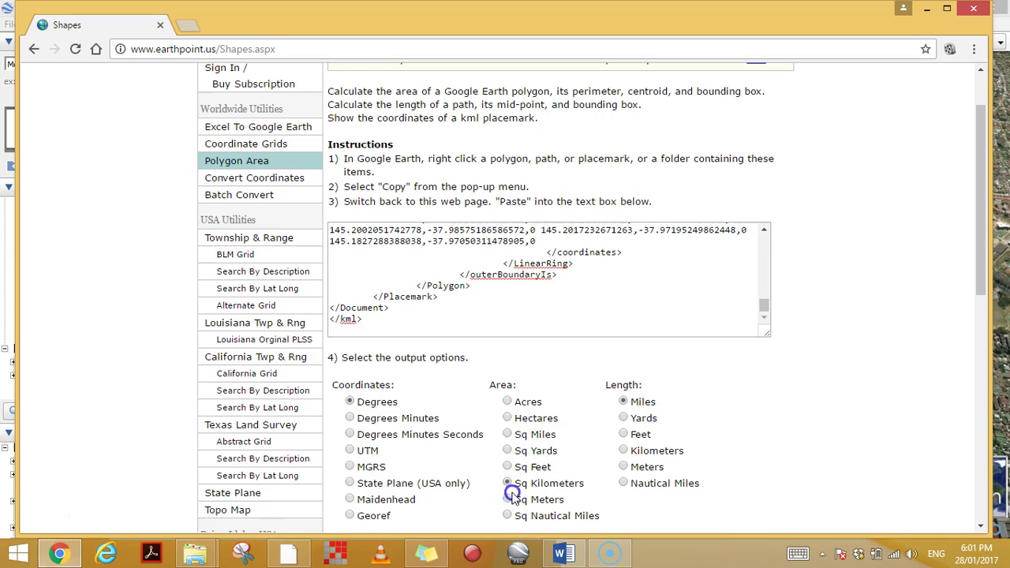
click(624, 452)
drag(972, 245, 972, 343)
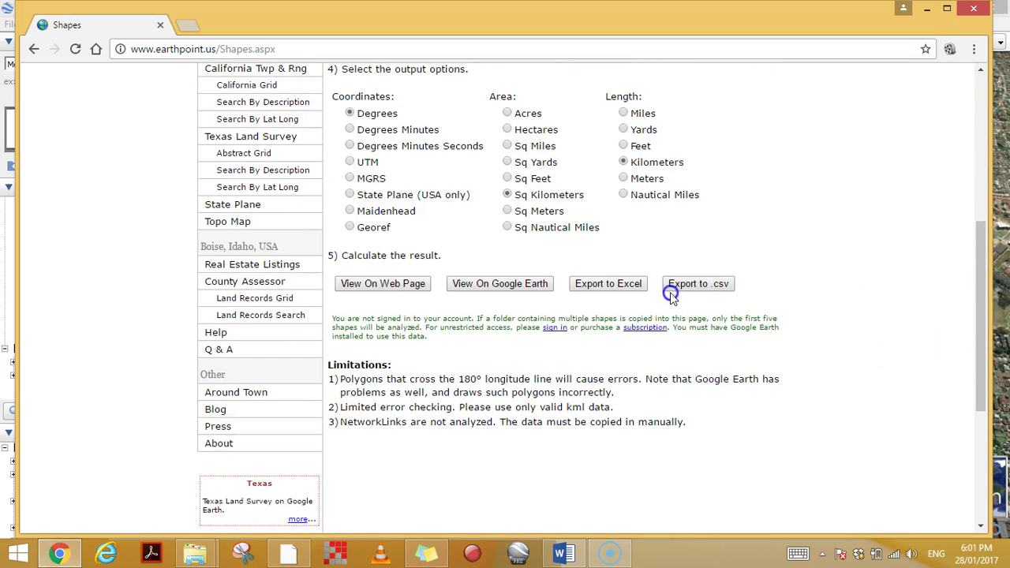
click(401, 290)
click(622, 292)
click(663, 285)
click(584, 283)
click(365, 283)
click(530, 284)
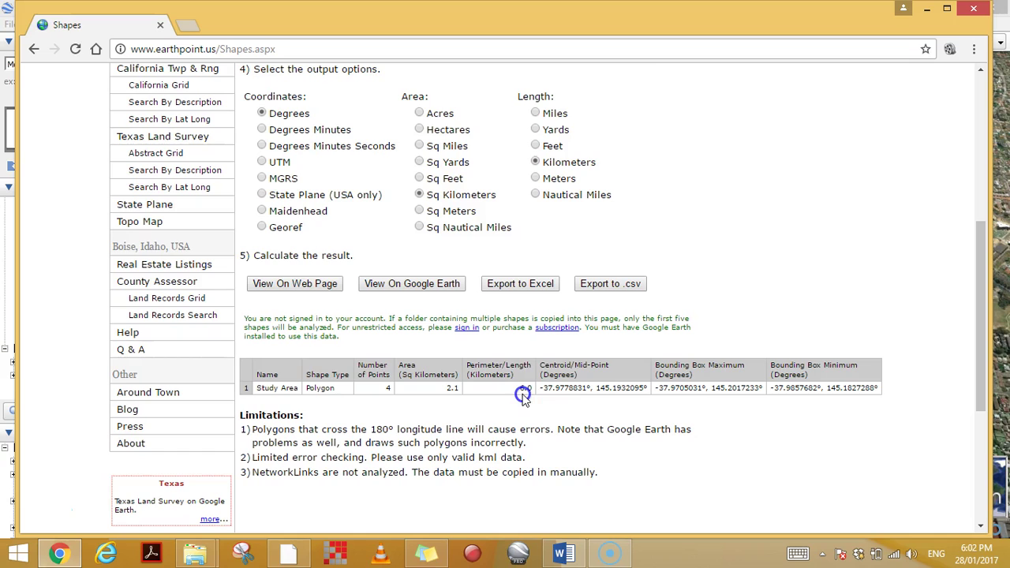
Back in Google Earth, turn on the 2002 Land use overlay under Cardinia GIS project.kmz > Land use layers.
click(925, 10)
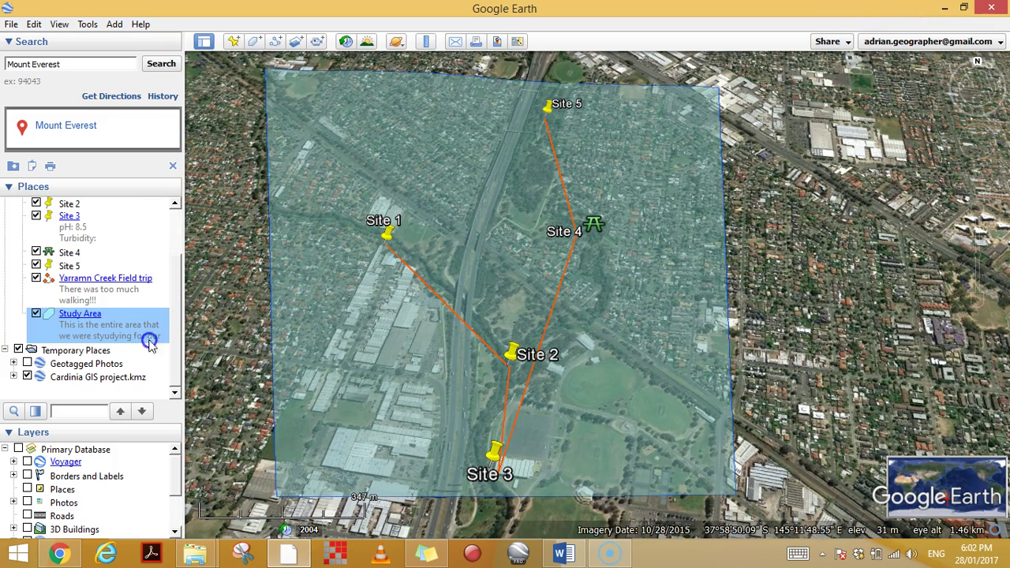
click(14, 377)
scroll(173, 282, down, 3)
scroll(173, 282, down, 1)
double_click(93, 246)
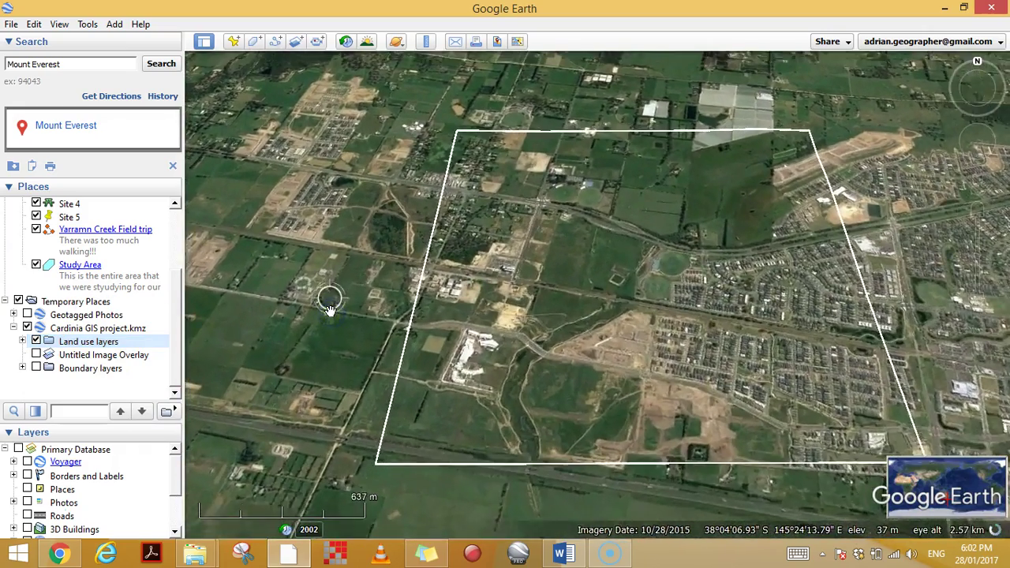
click(255, 318)
click(36, 355)
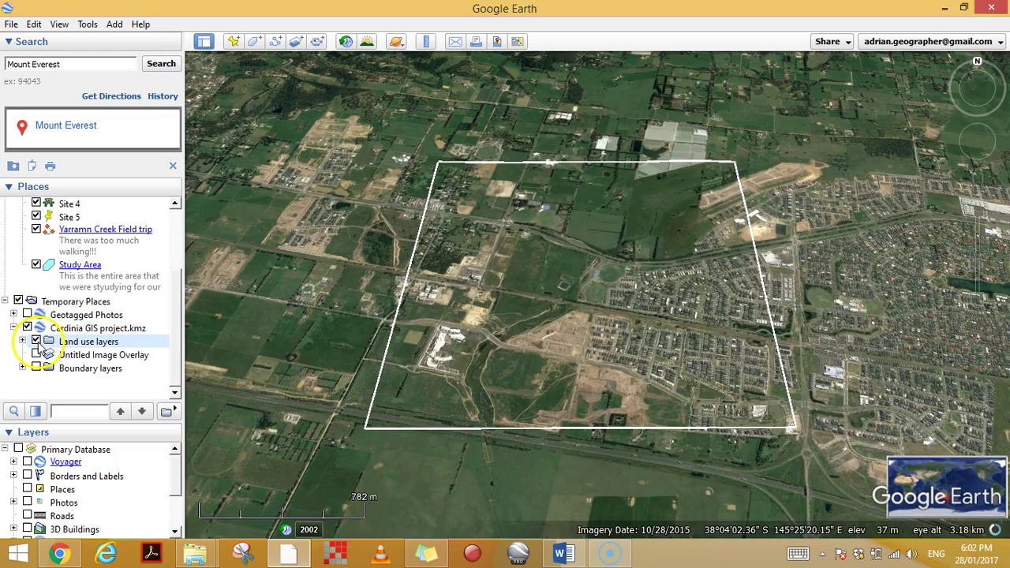
click(22, 341)
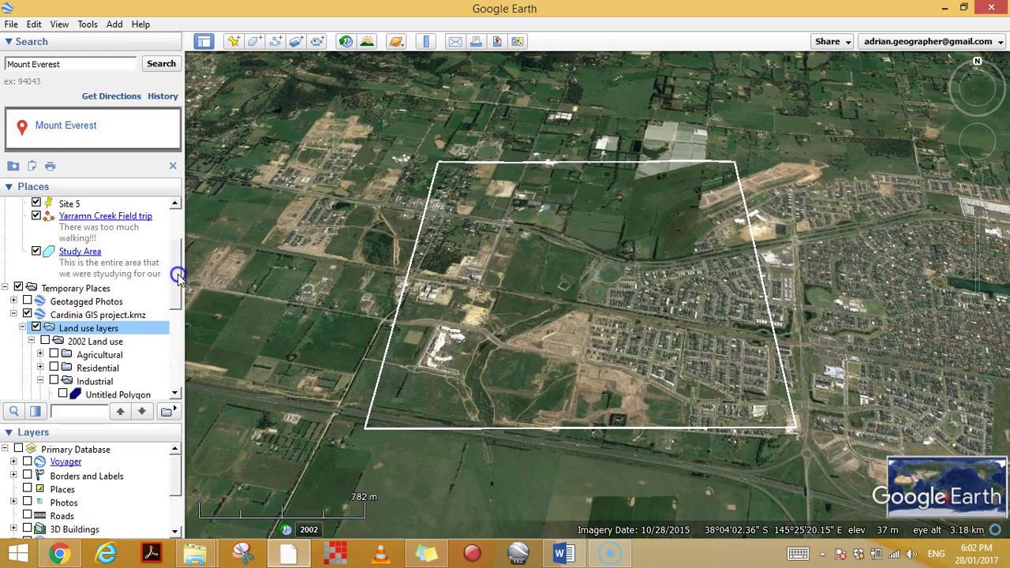
scroll(170, 277, down, 2)
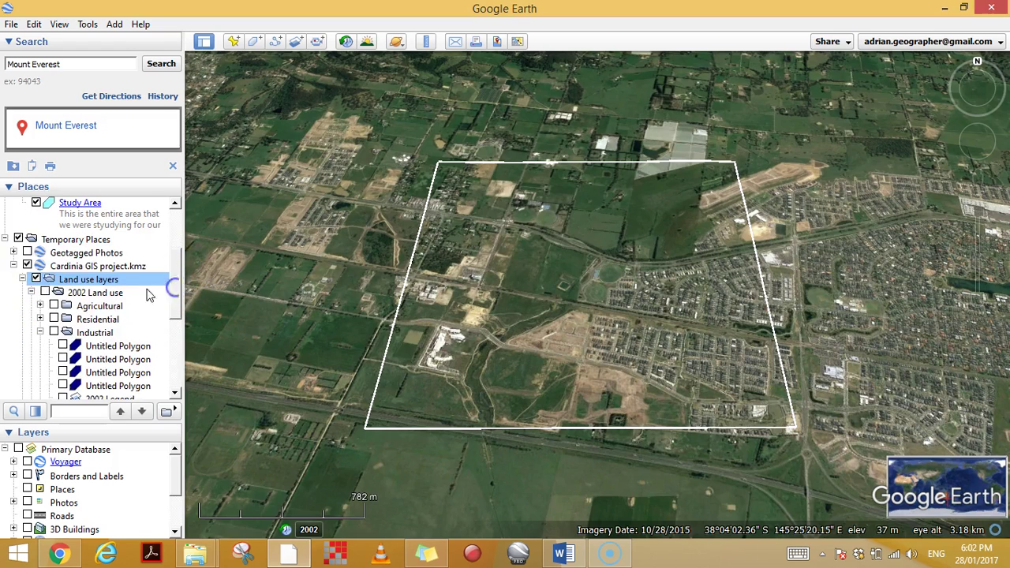
click(45, 292)
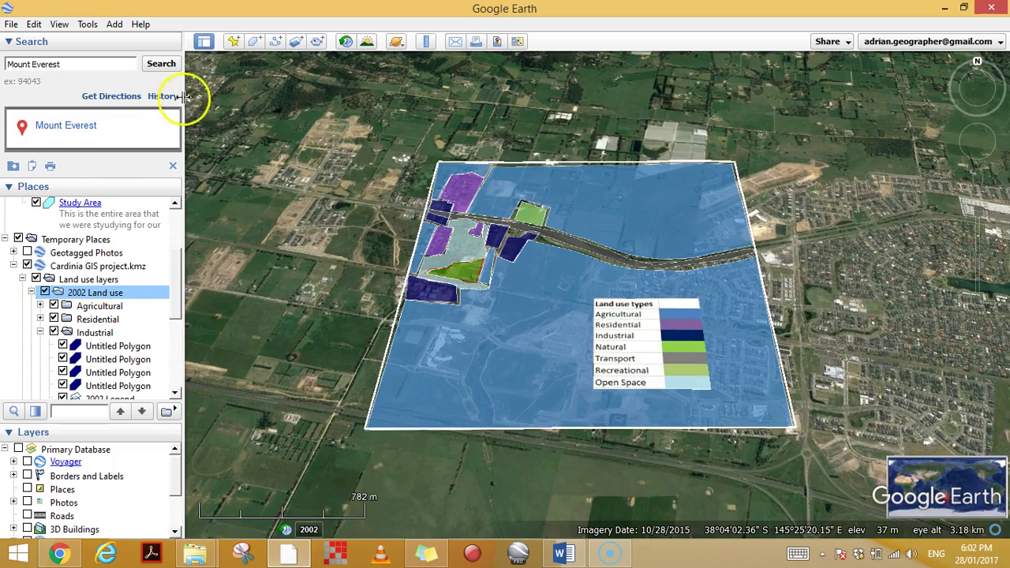
Enable historical imagery and roll it back to 11/21/2002.
click(346, 41)
drag(399, 89, 230, 95)
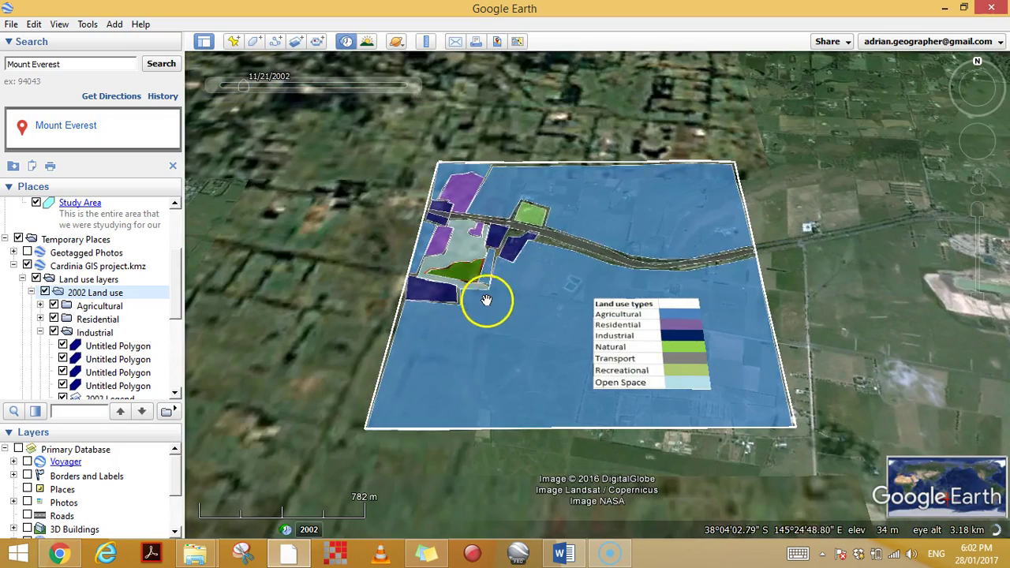
scroll(486, 299, up, 3)
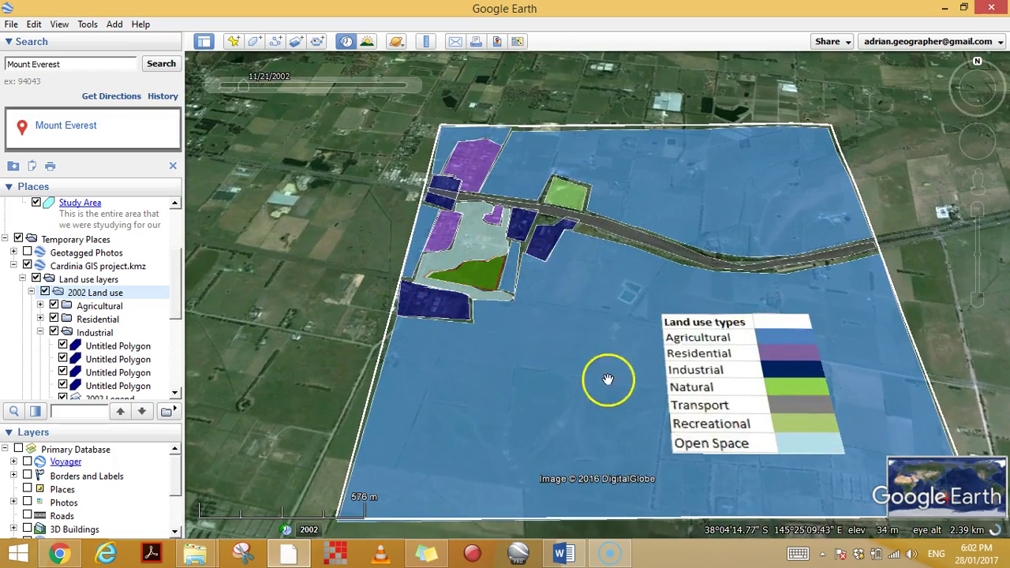
scroll(466, 372, down, 3)
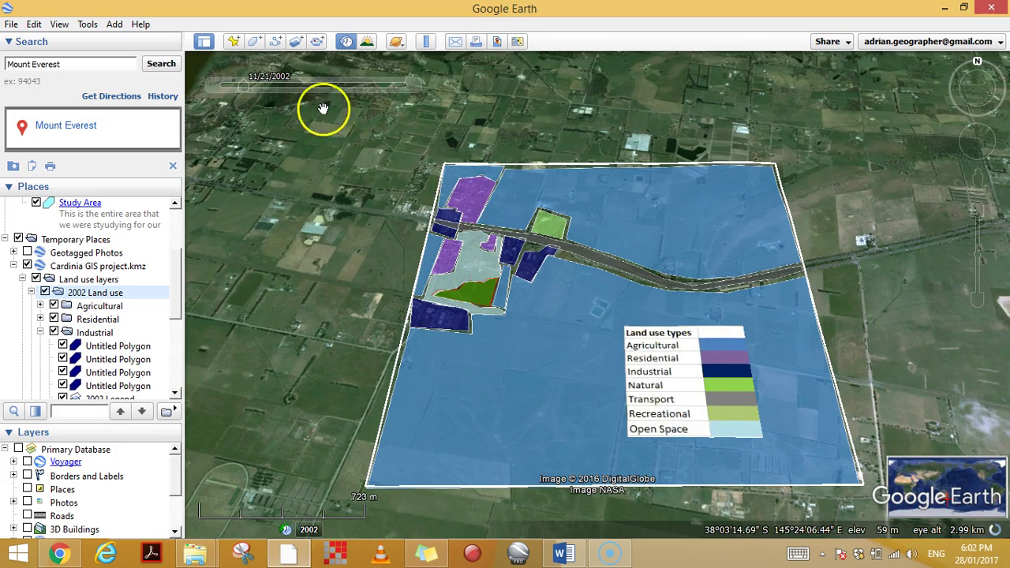
Draw a small Untitled Polygon and save it into the 2002 Land use folder.
click(254, 43)
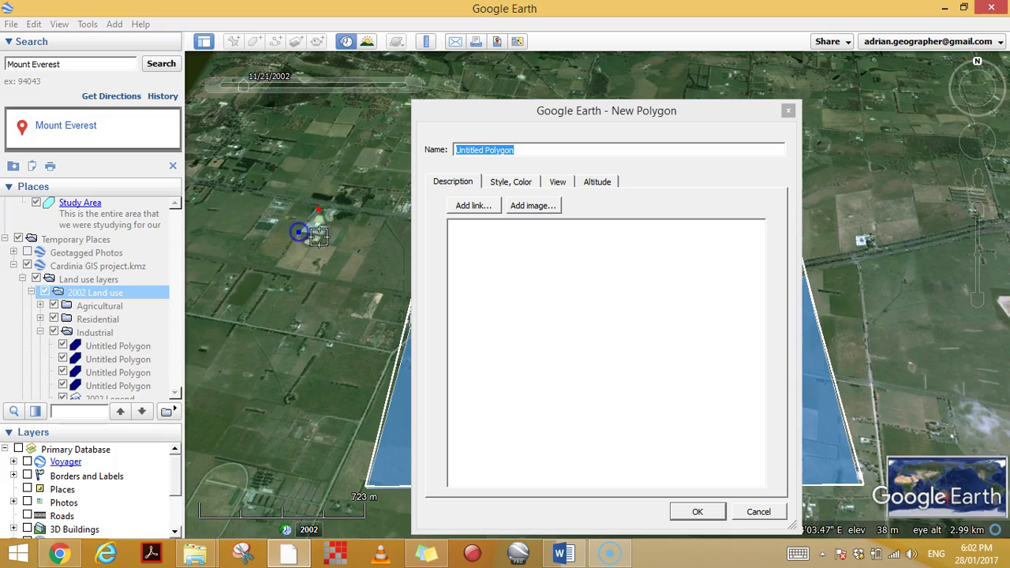
click(698, 512)
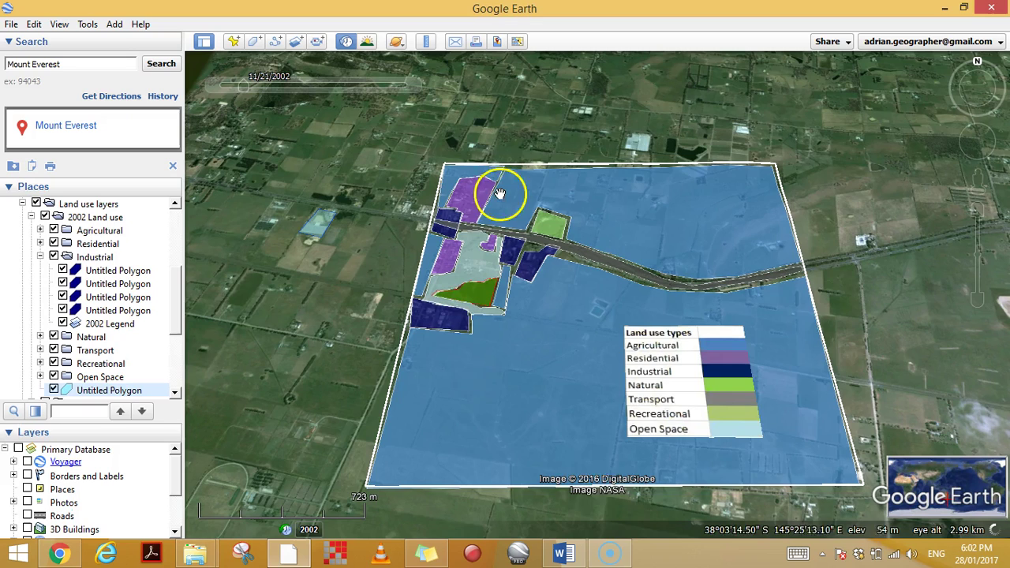
drag(175, 292, 175, 320)
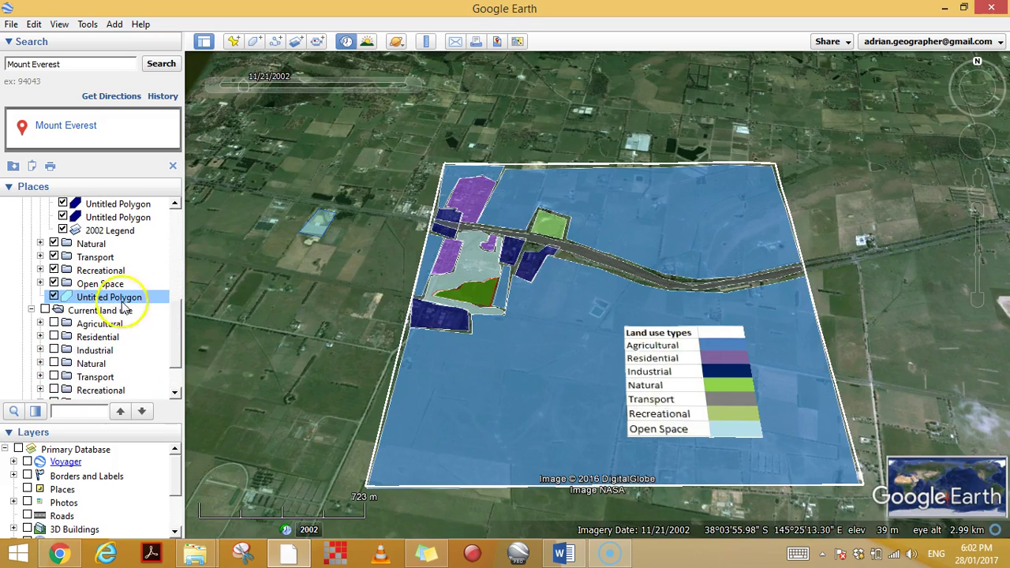
scroll(170, 296, up, 3)
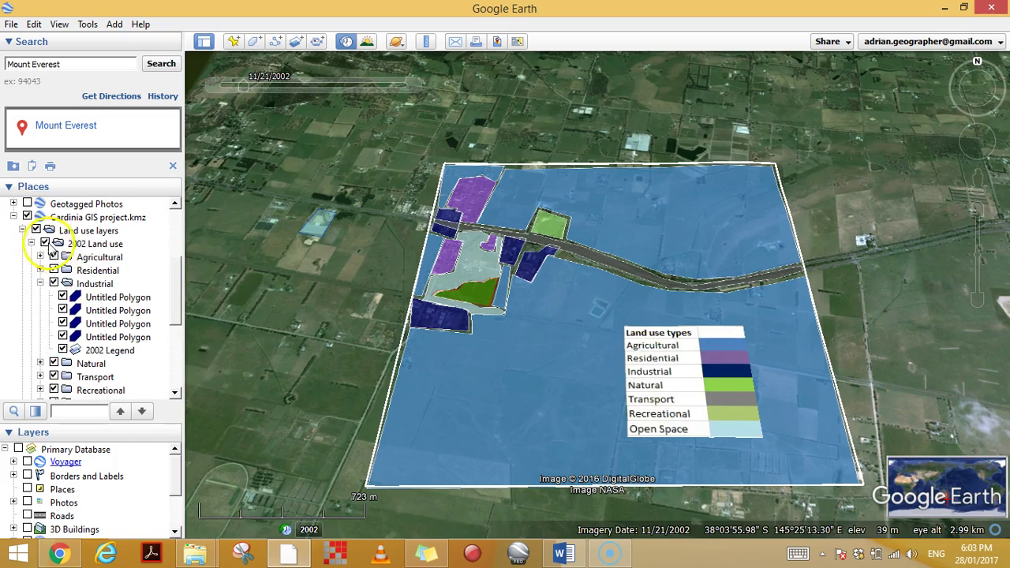
Hide the 2002 Land use overlay and switch on the Current land use layers.
click(45, 243)
drag(176, 278, 171, 311)
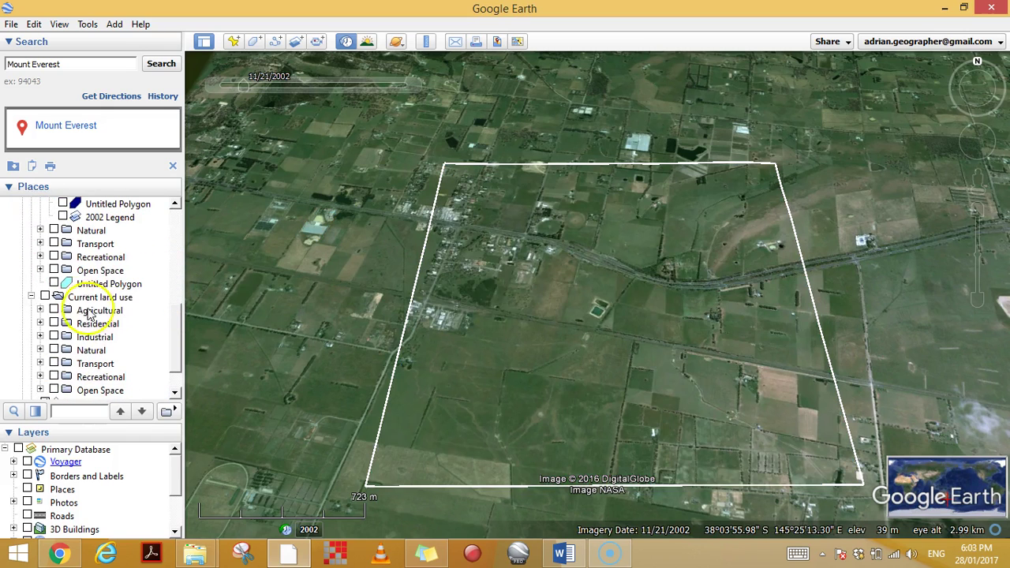
click(45, 297)
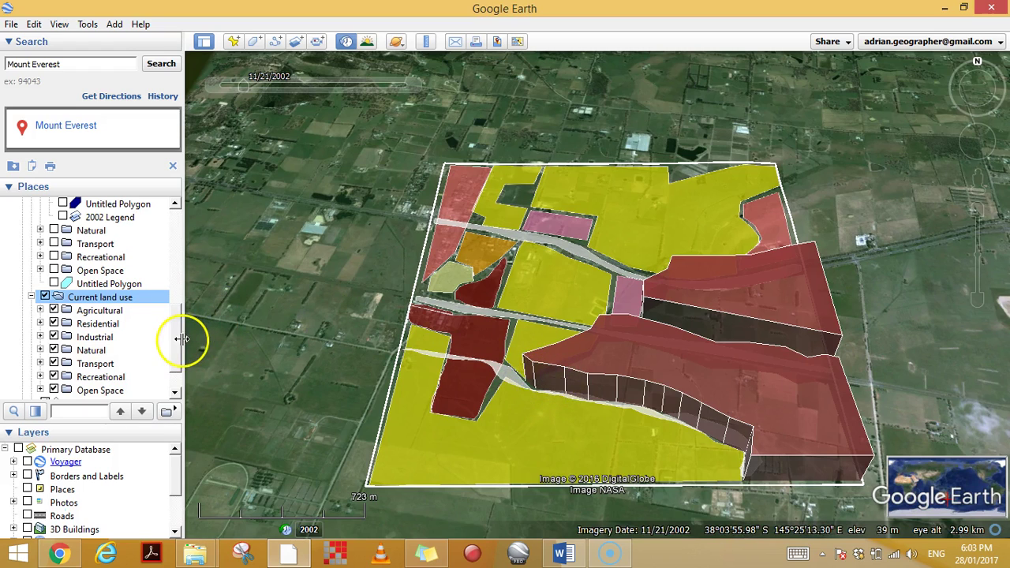
scroll(169, 330, up, 6)
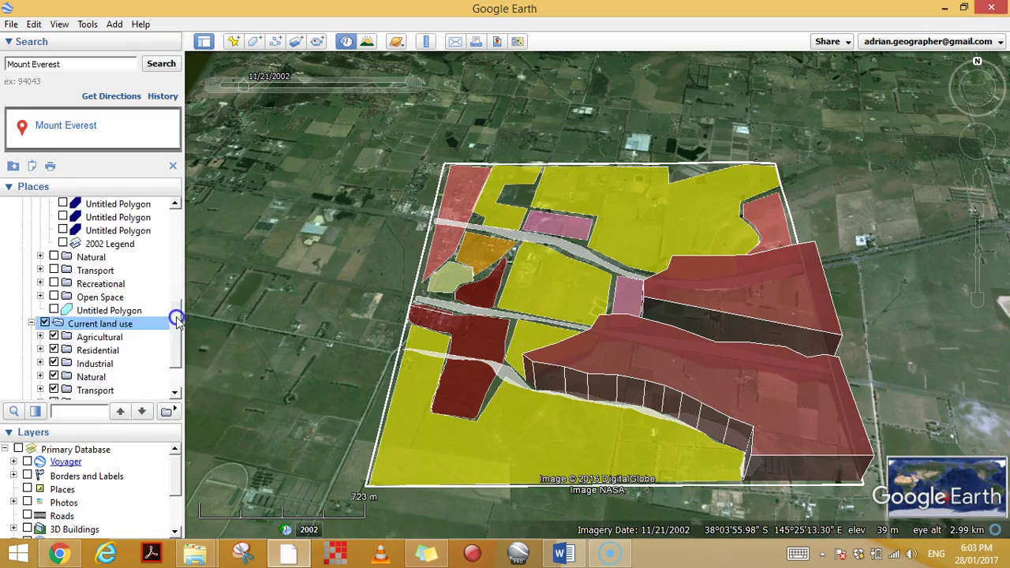
Zoom to the Study Area and start a new polygon over current rather than 2001 imagery.
double_click(92, 316)
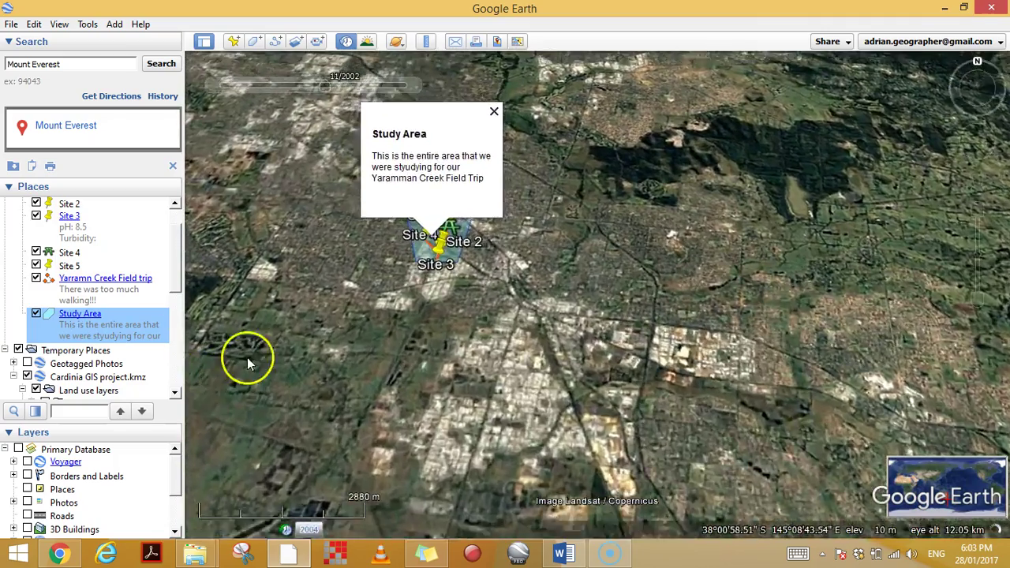
scroll(466, 343, up, 5)
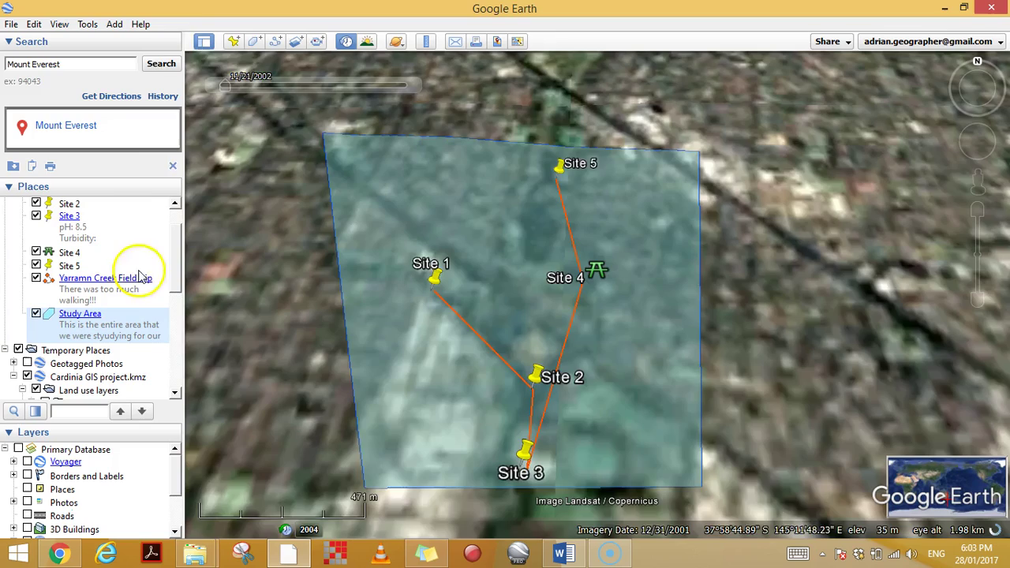
click(254, 41)
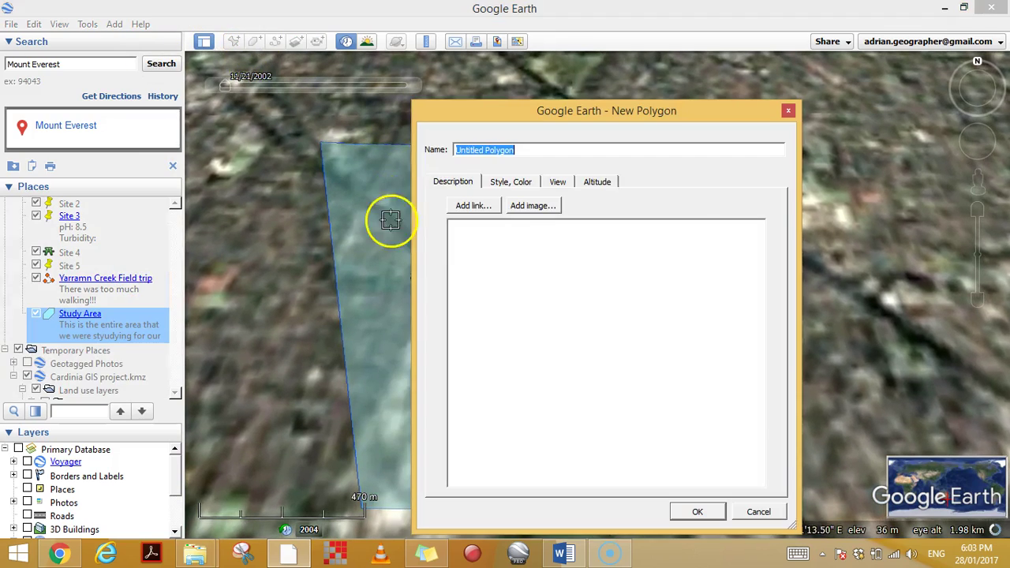
drag(476, 115, 760, 156)
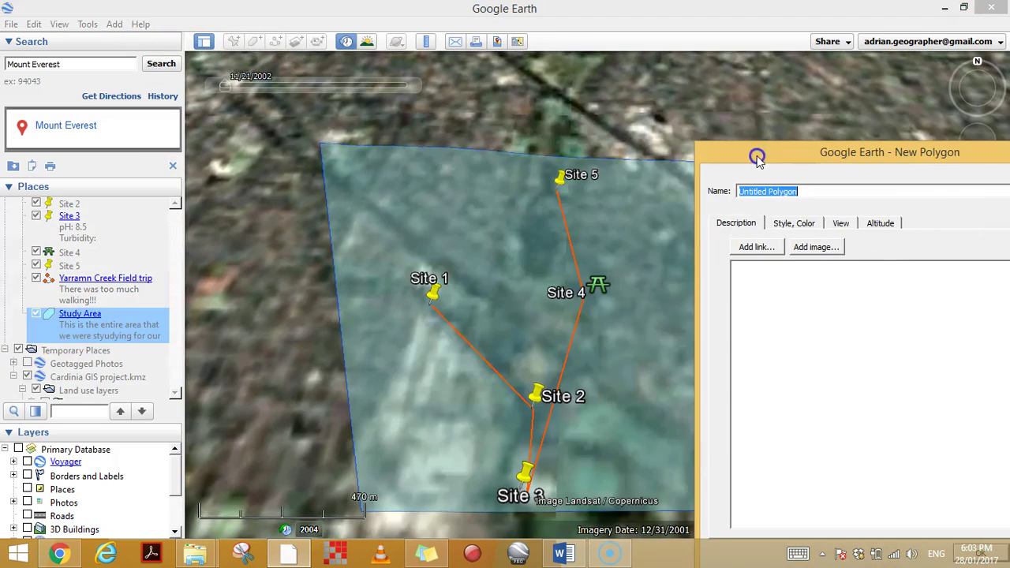
click(350, 41)
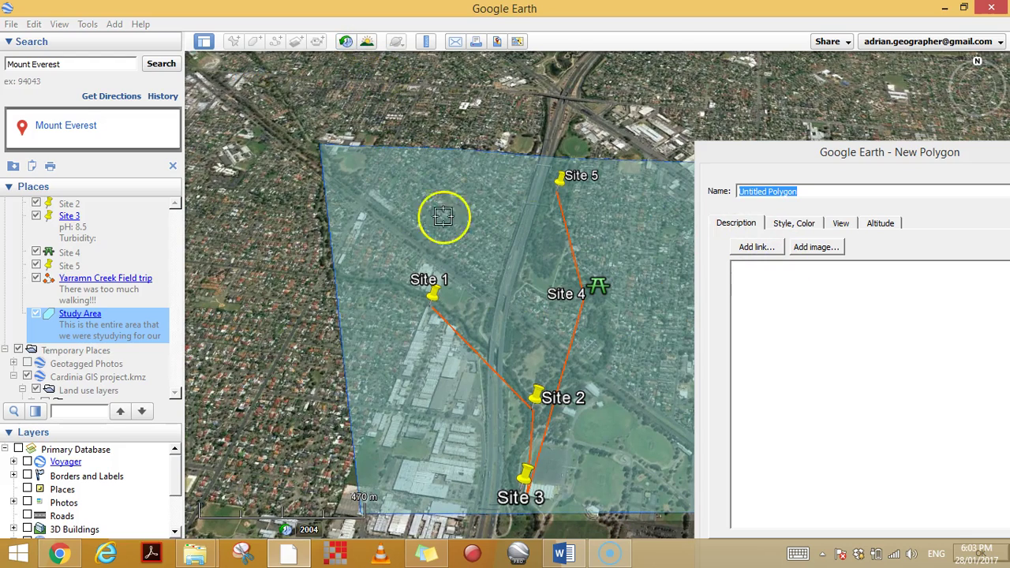
Draw the triangle over the northwest study area near Site 5 and save it as 'High density residential'.
click(328, 158)
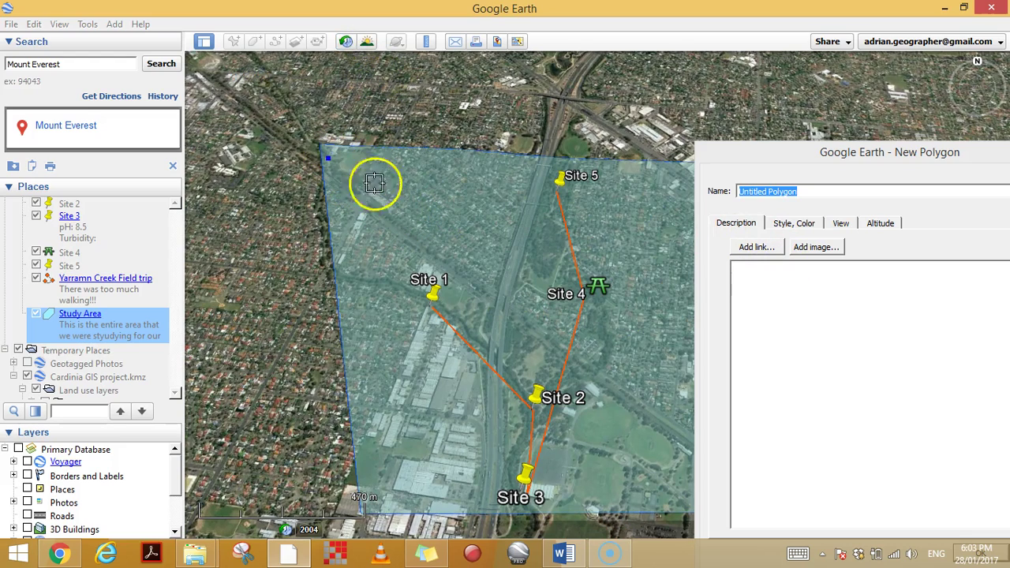
click(535, 161)
click(836, 153)
drag(837, 156, 560, 131)
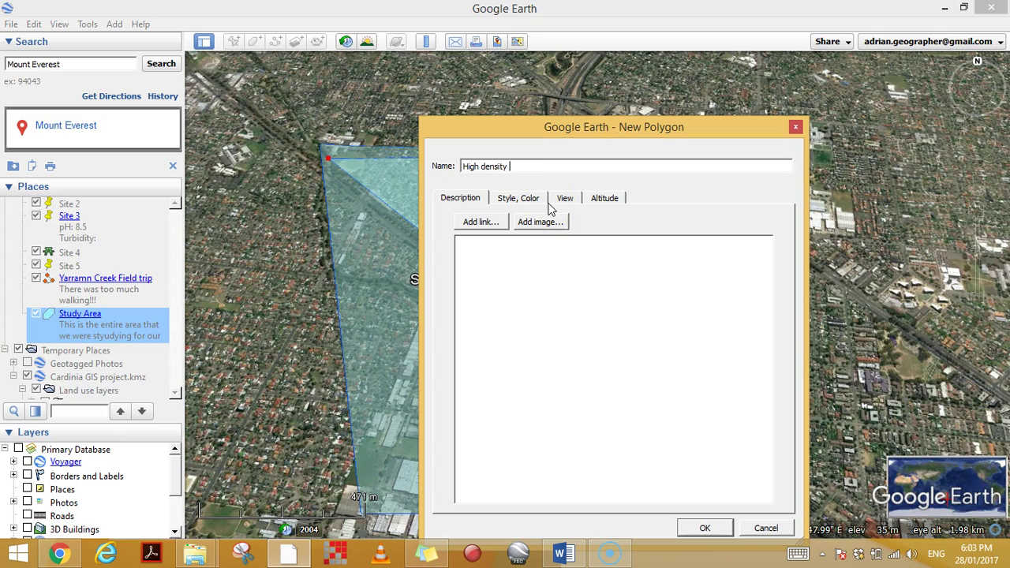
click(705, 529)
right_click(89, 351)
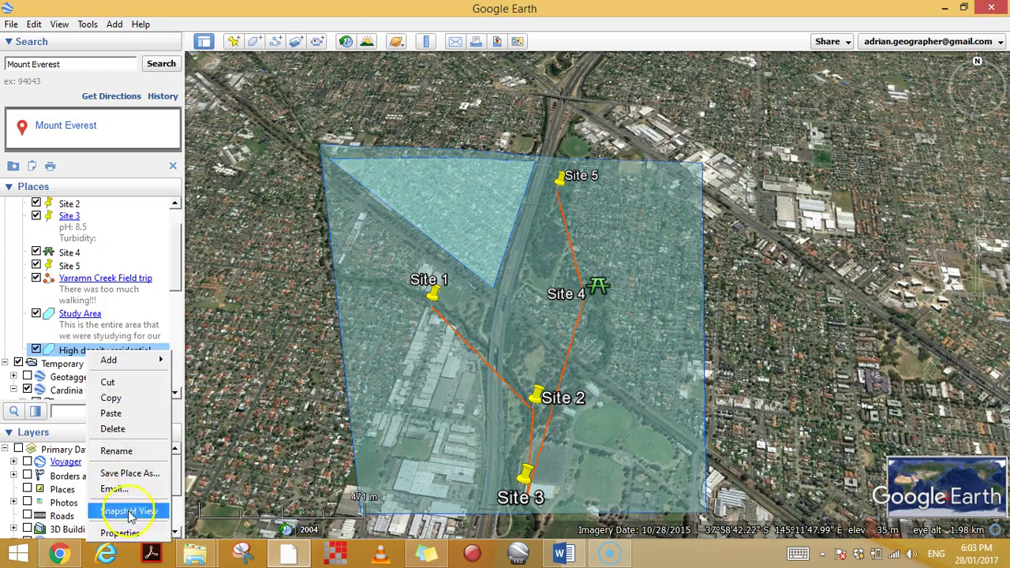
Set the High density residential polygon's area colour to orange.
click(120, 532)
click(529, 198)
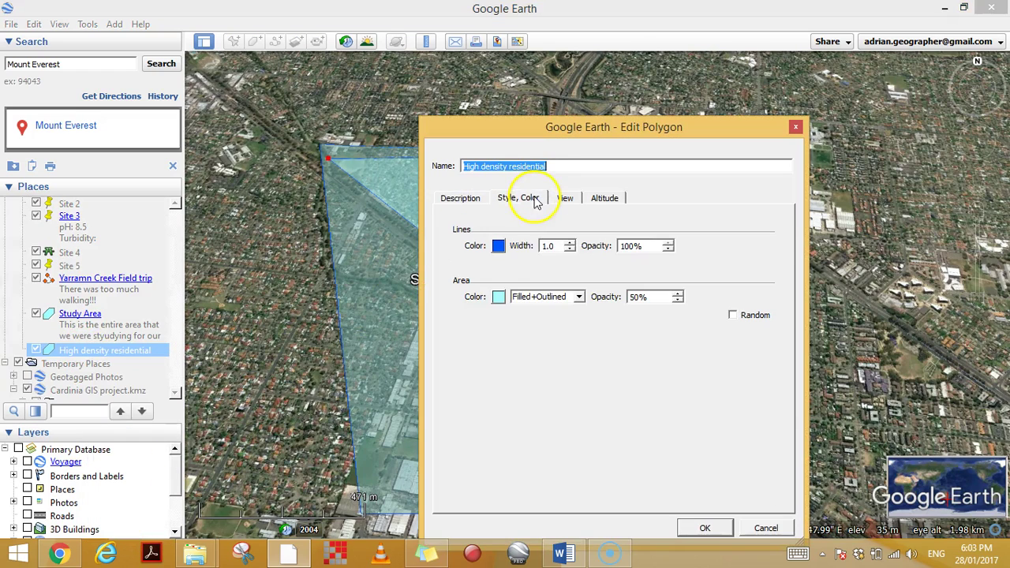
click(498, 297)
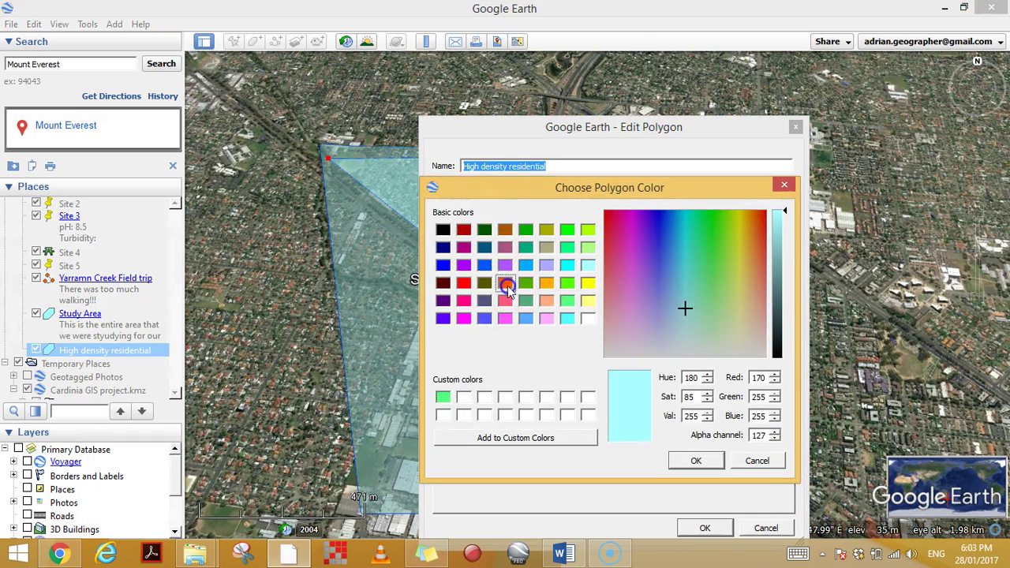
click(506, 285)
click(693, 460)
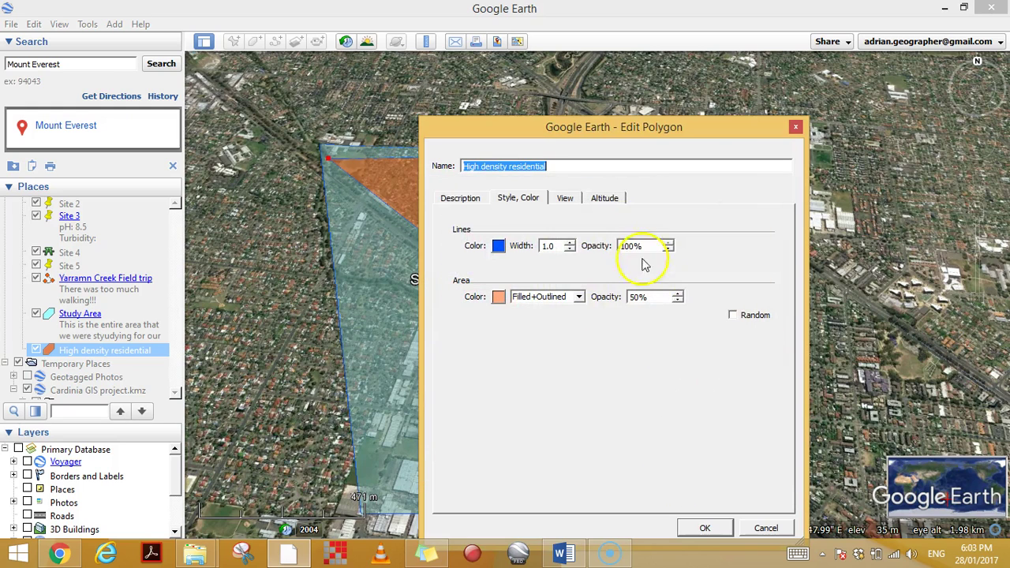
Raise the polygon 266 m relative to ground with sides extended to the ground, and apply.
click(604, 200)
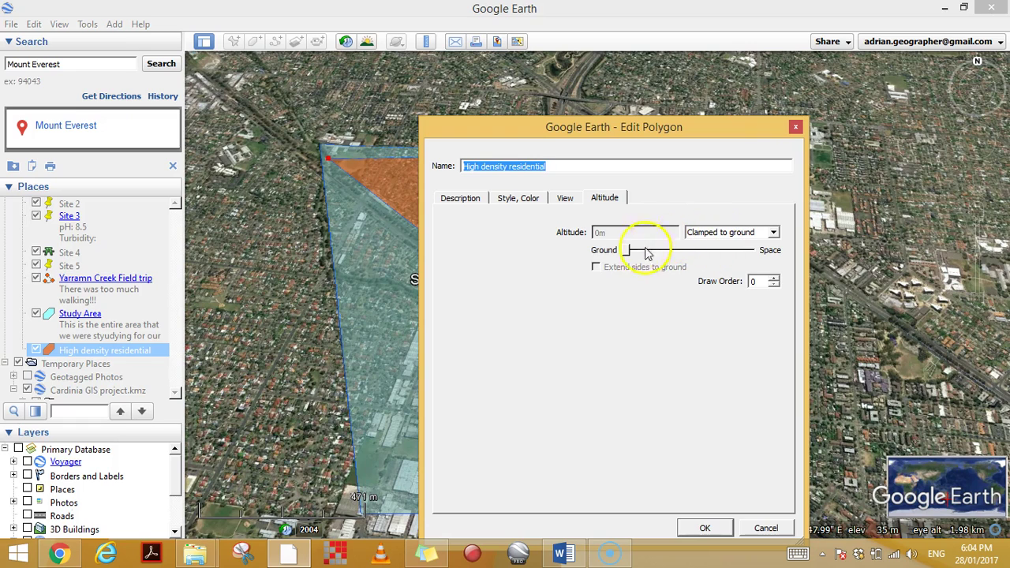
click(732, 233)
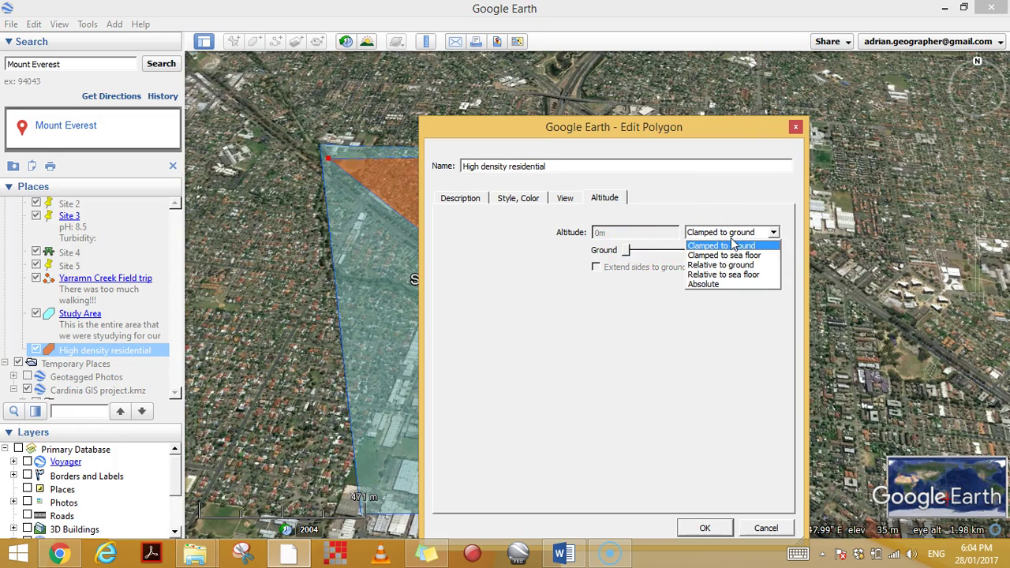
click(738, 264)
click(628, 252)
mouse_move(633, 254)
mouse_down()
mouse_move(659, 254)
mouse_move(647, 258)
mouse_up()
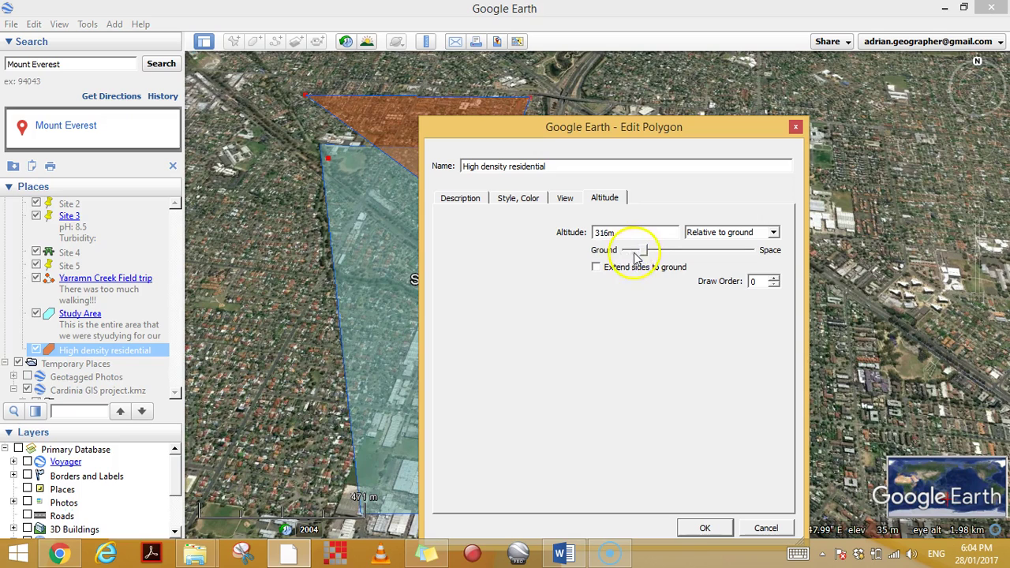
drag(614, 152, 753, 147)
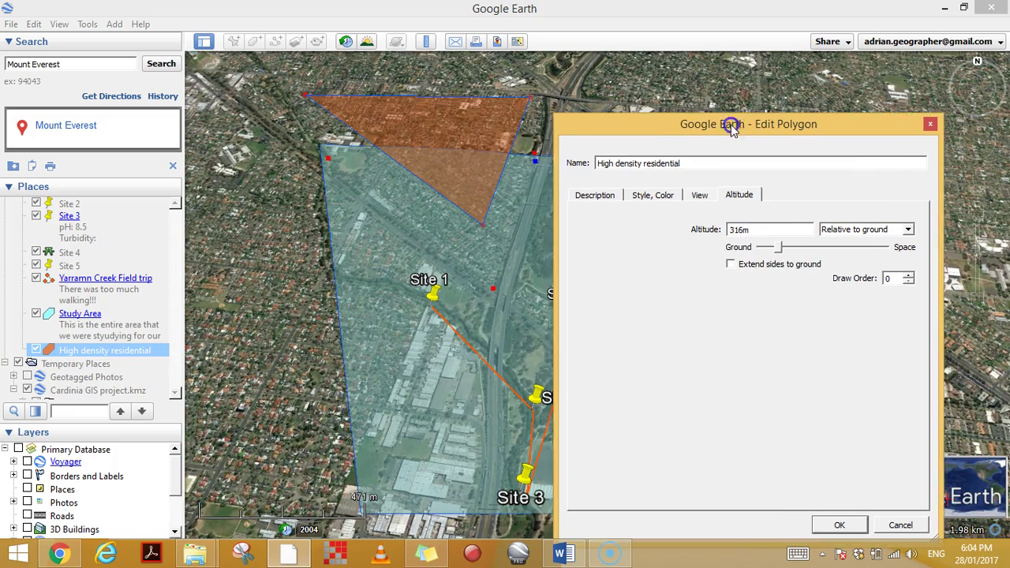
mouse_move(784, 250)
mouse_down()
mouse_move(768, 252)
mouse_move(783, 259)
mouse_up()
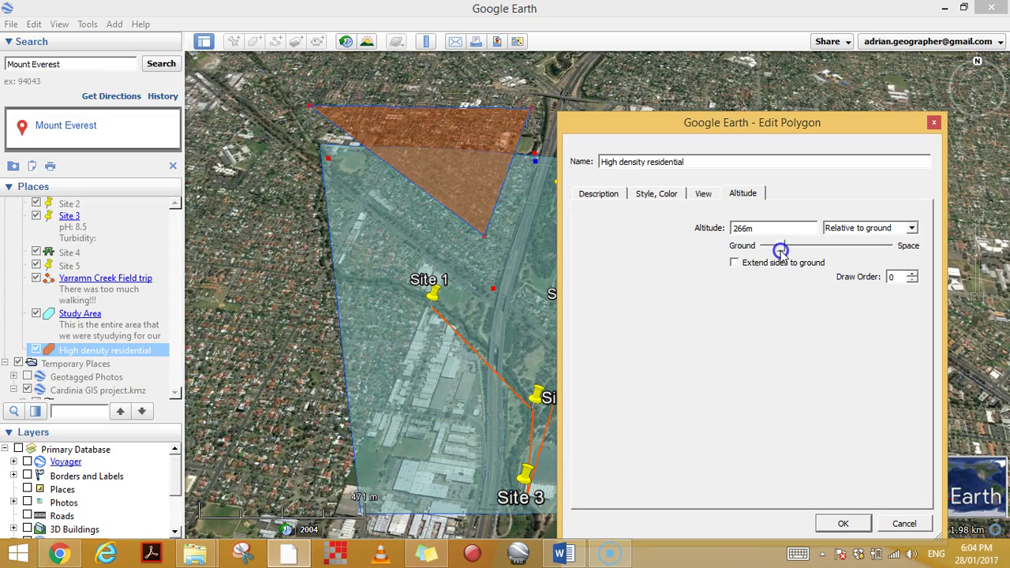
click(735, 265)
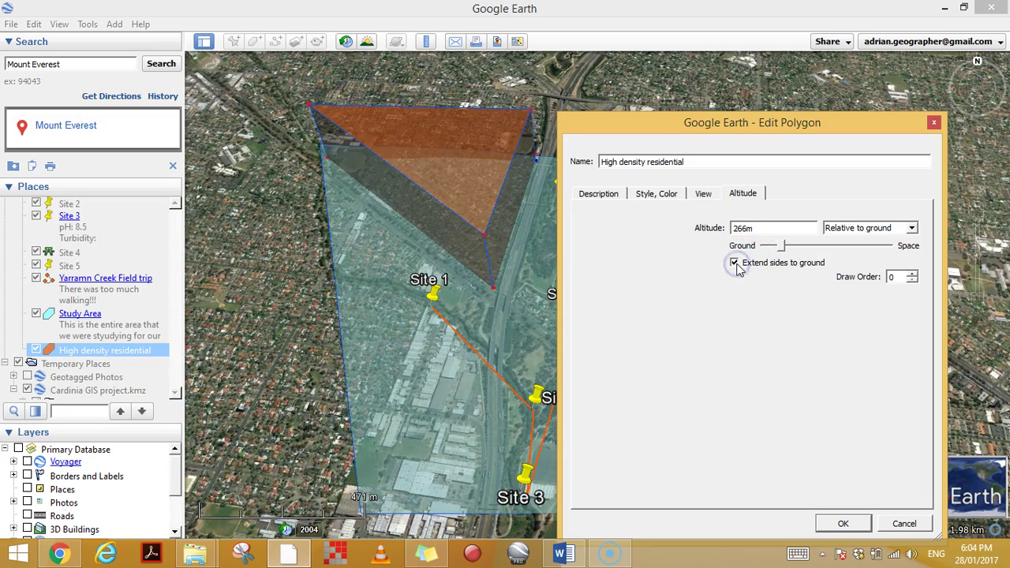
click(843, 523)
scroll(301, 306, up, 2)
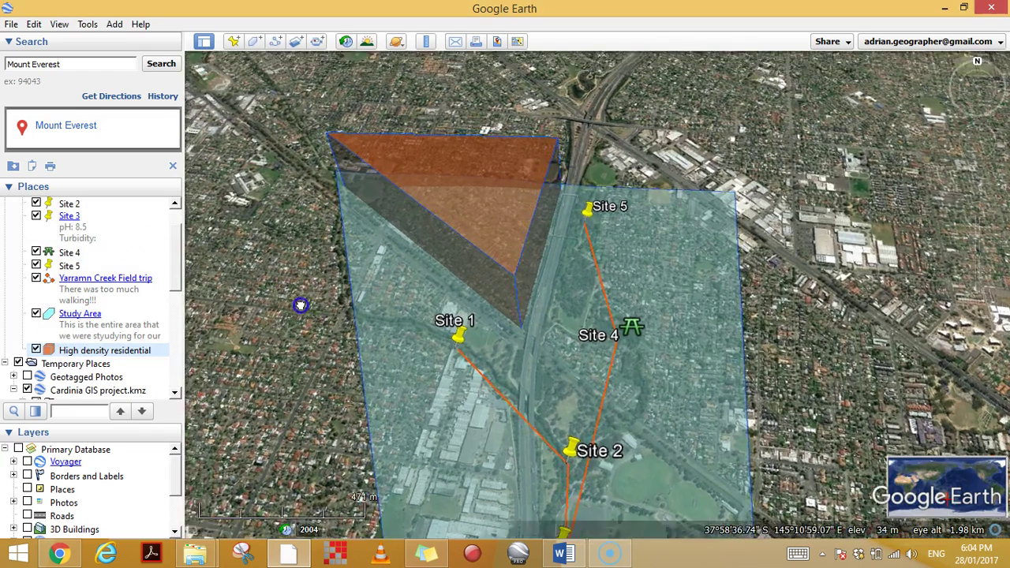
scroll(440, 282, up, 4)
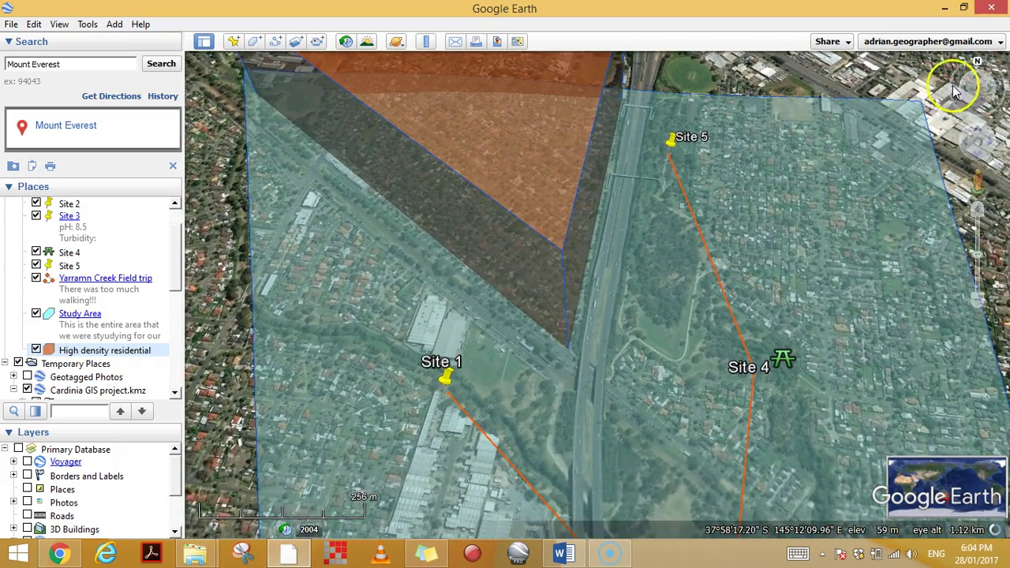
drag(979, 77, 979, 76)
drag(807, 293, 826, 153)
drag(978, 77, 979, 76)
mouse_move(807, 213)
mouse_down()
mouse_move(805, 165)
mouse_move(792, 203)
mouse_up()
scroll(791, 204, up, 3)
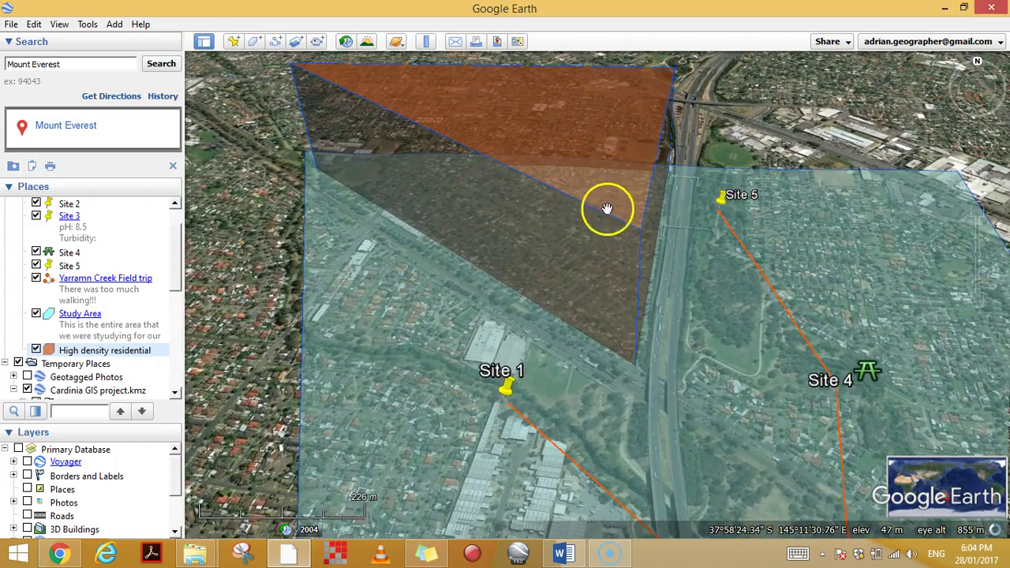
scroll(510, 277, down, 3)
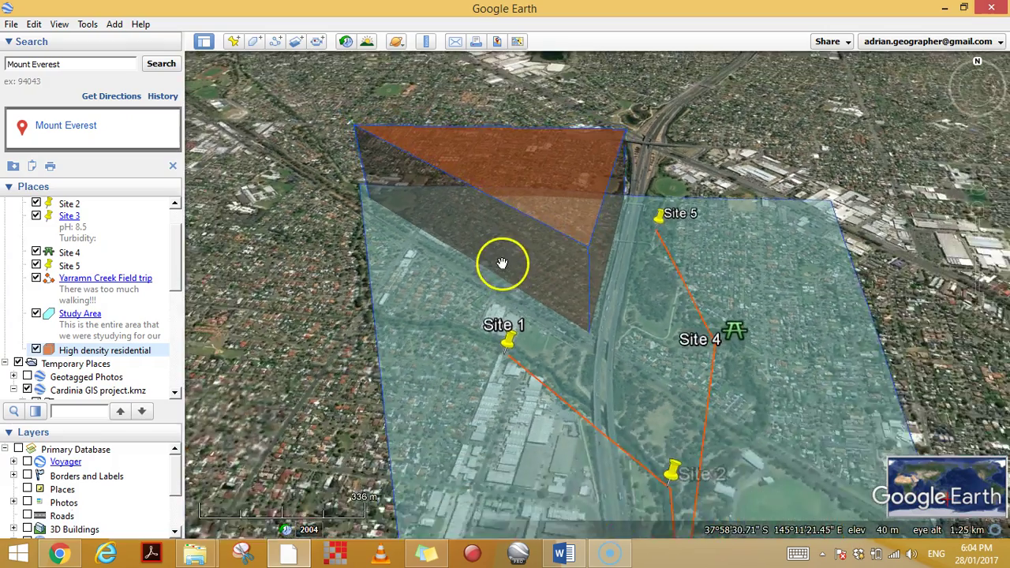